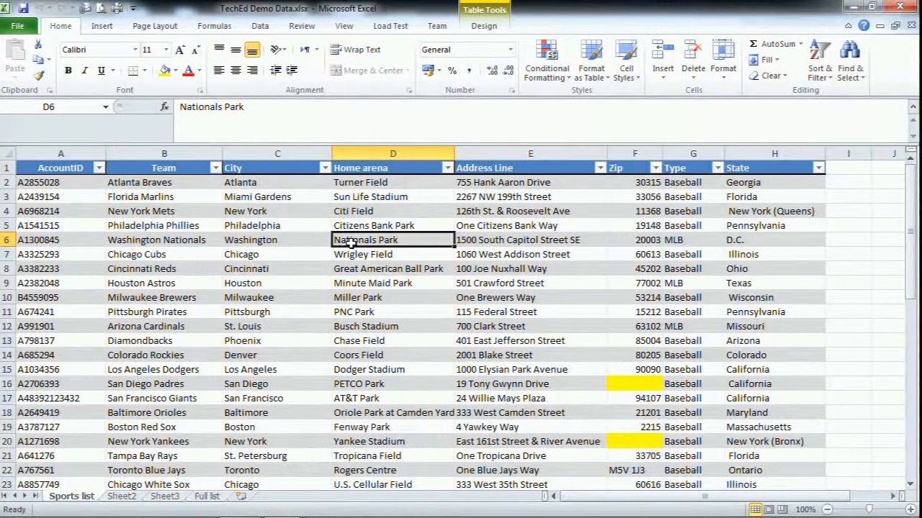
Examine the home arena, address line and Zip data in the Sports list, following the Zip column down to cell F20
key(Up)
key(Up)
key(Up)
key(Up)
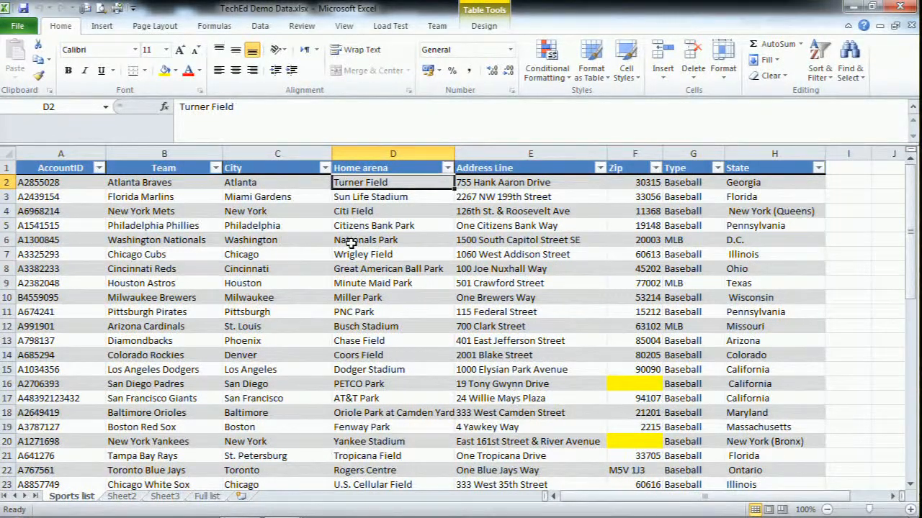
key(Right)
key(Right)
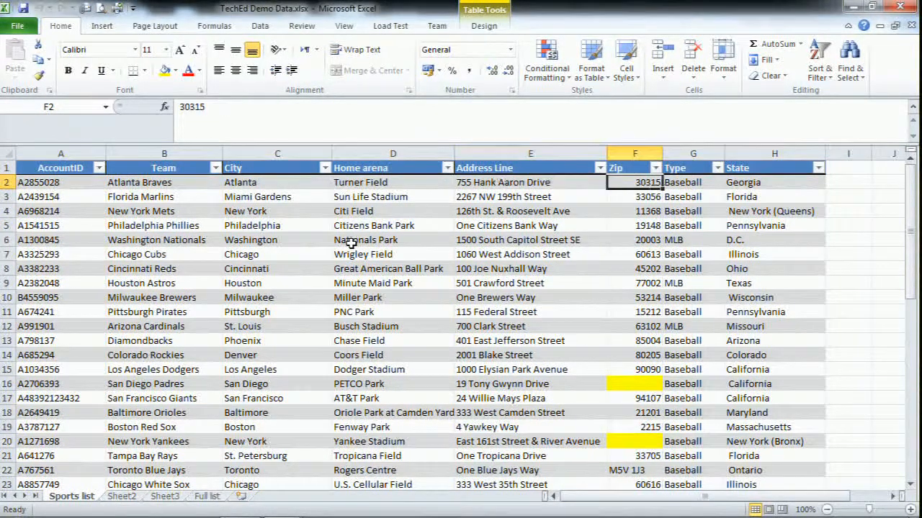
key(Left)
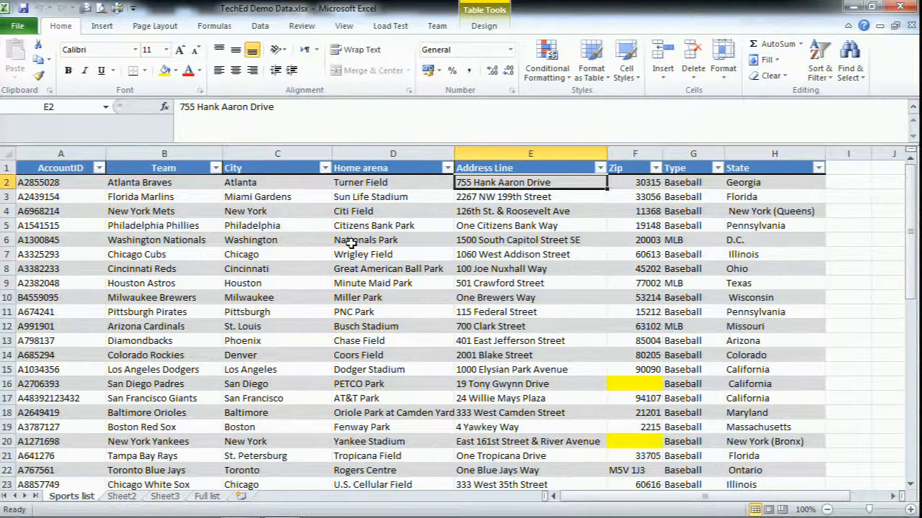
key(Right)
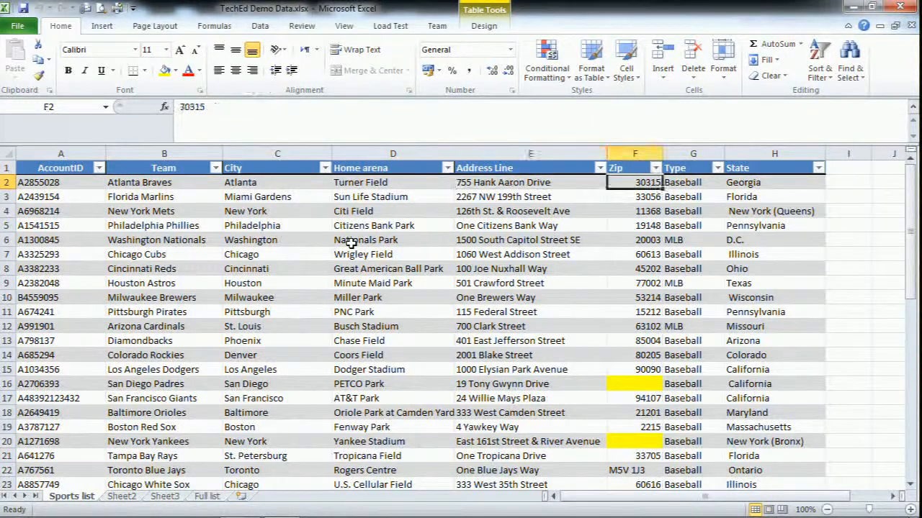
key(Down)
key(Down)
key(Down)
key(Down)
key(Down)
key(Down)
key(Down)
key(Down)
key(Down)
key(Down)
key(Down)
key(Down)
key(Down)
key(Down)
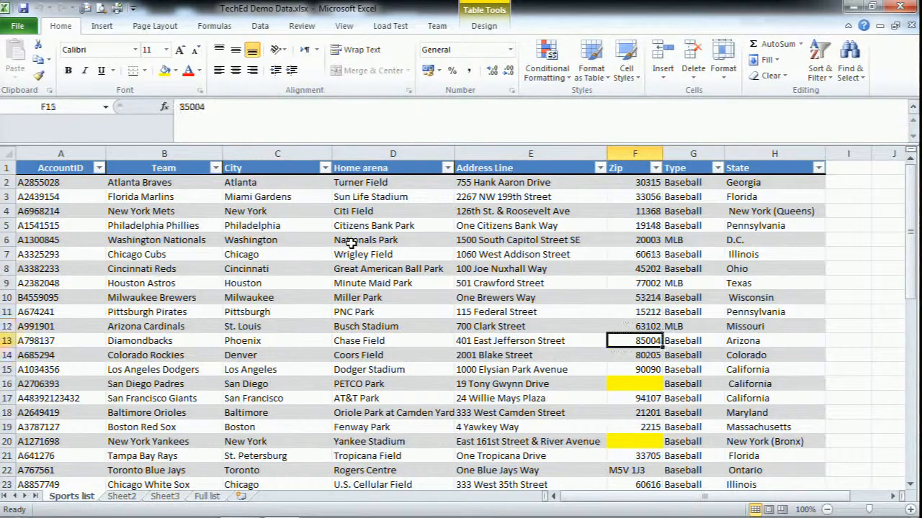
key(Down)
key(Down)
key(Down)
key(Down)
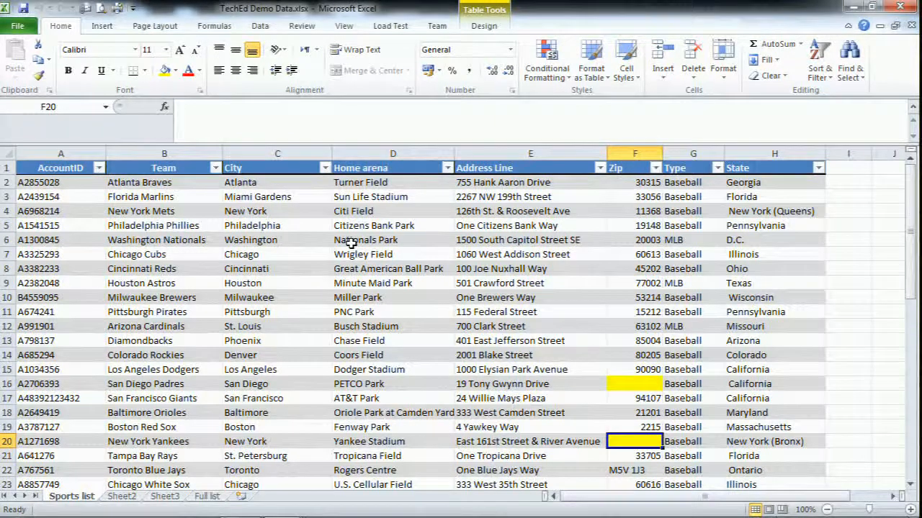
Switch to SQL Server Data Quality Services and close the open DQS TechEd Demo Live cleansing project
key(alt+Tab)
key(alt+Tab)
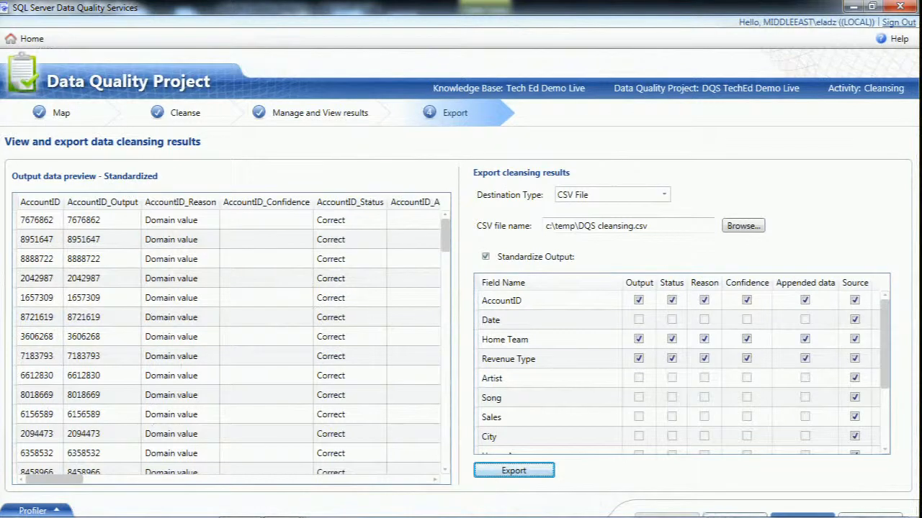
click(733, 512)
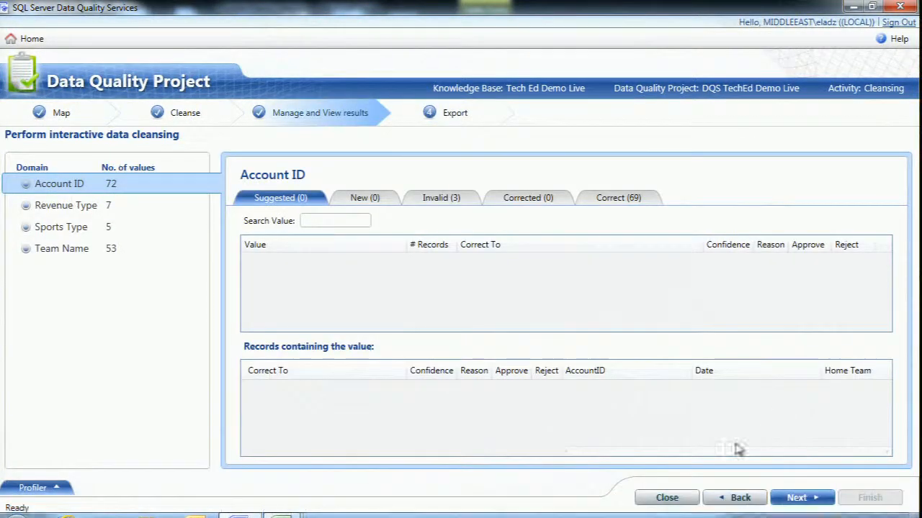
click(666, 497)
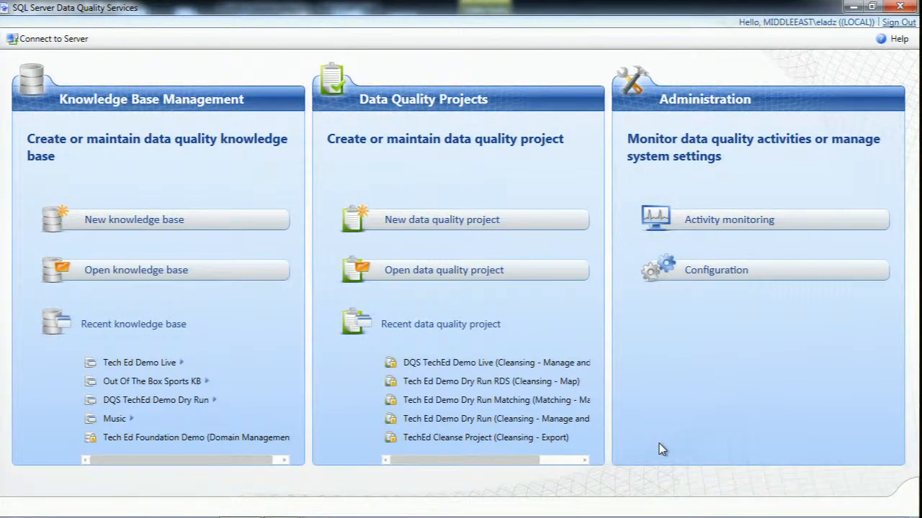
Review the DataMarket account and third-party reference data service settings in the administration configuration, and return to the home page
click(741, 274)
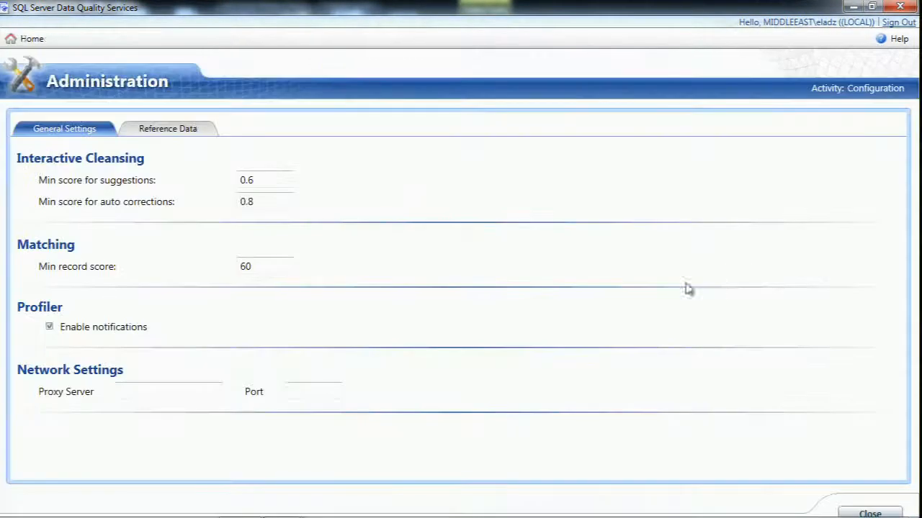
click(187, 134)
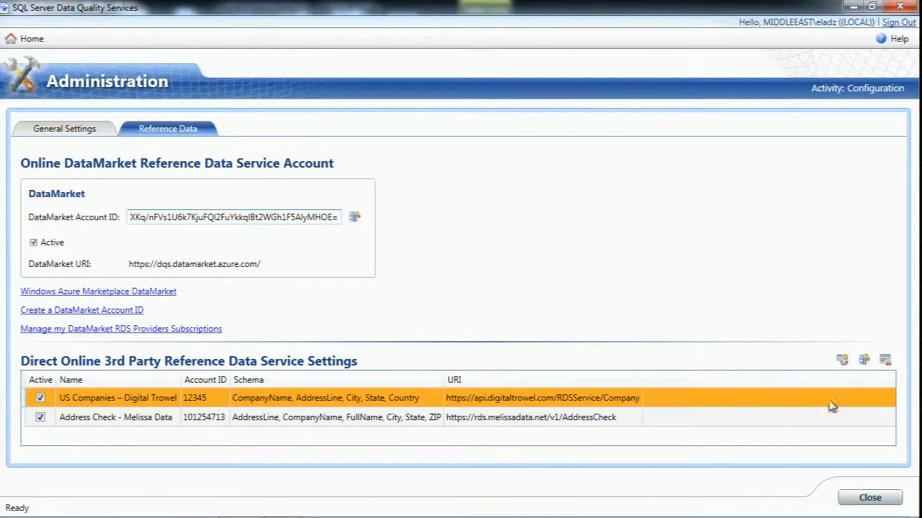
click(870, 497)
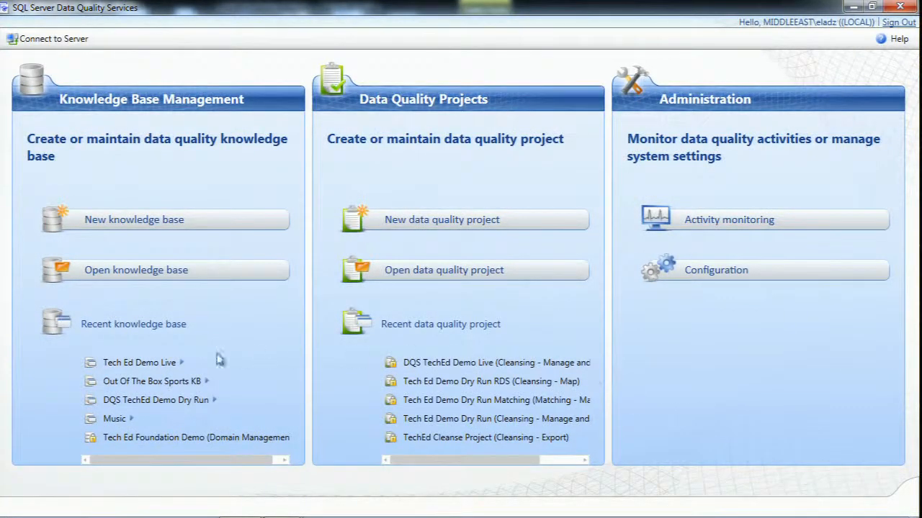
Open the Tech Ed Demo Live knowledge base for domain management and review the domains included in the Address Validation composite domain
click(163, 363)
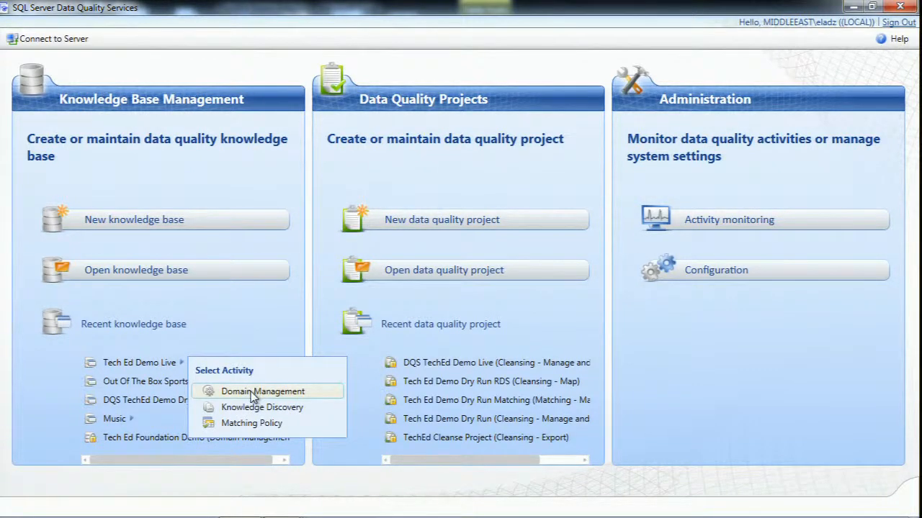
click(180, 238)
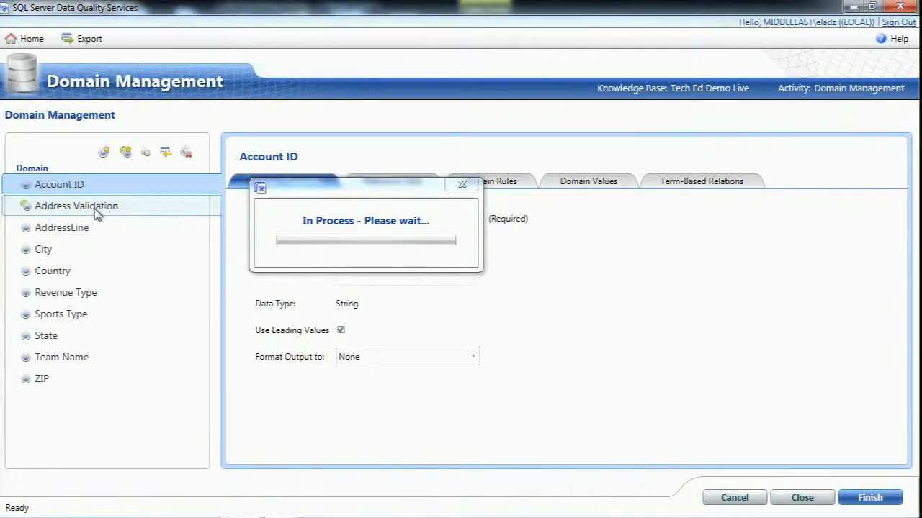
click(97, 213)
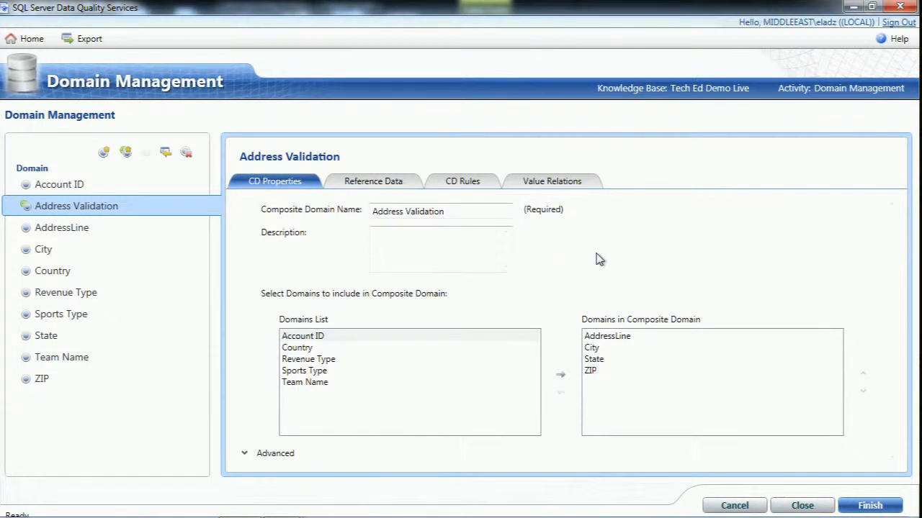
click(636, 362)
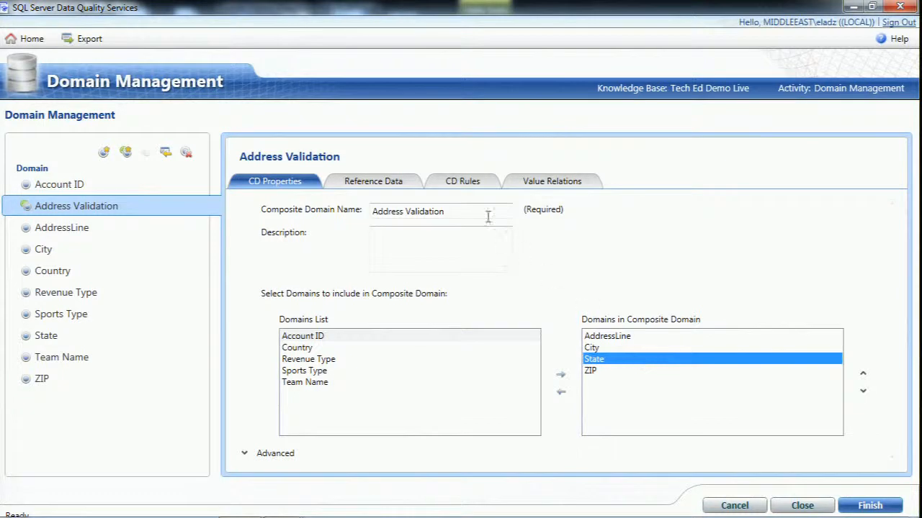
Choose Melissa Data - Address Check as the reference data provider for Address Validation and add four empty schema mapping rows
click(356, 184)
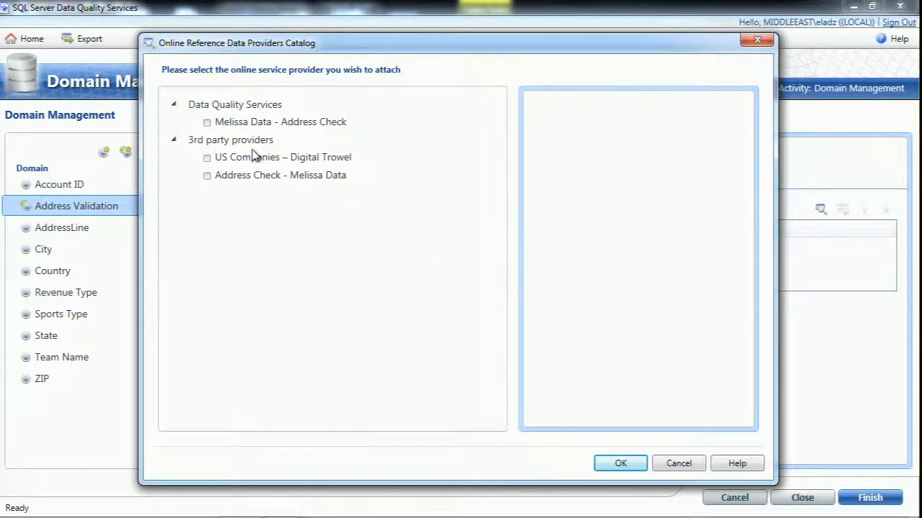
click(207, 122)
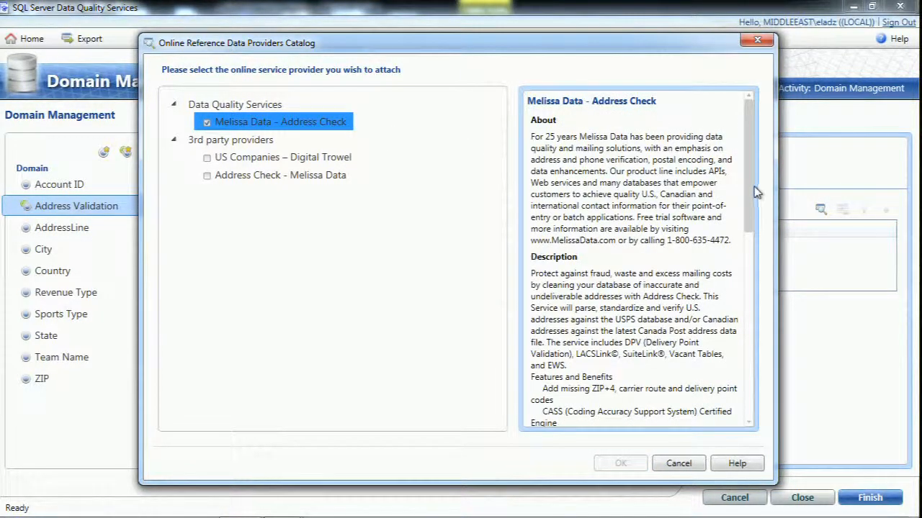
drag(752, 217, 775, 416)
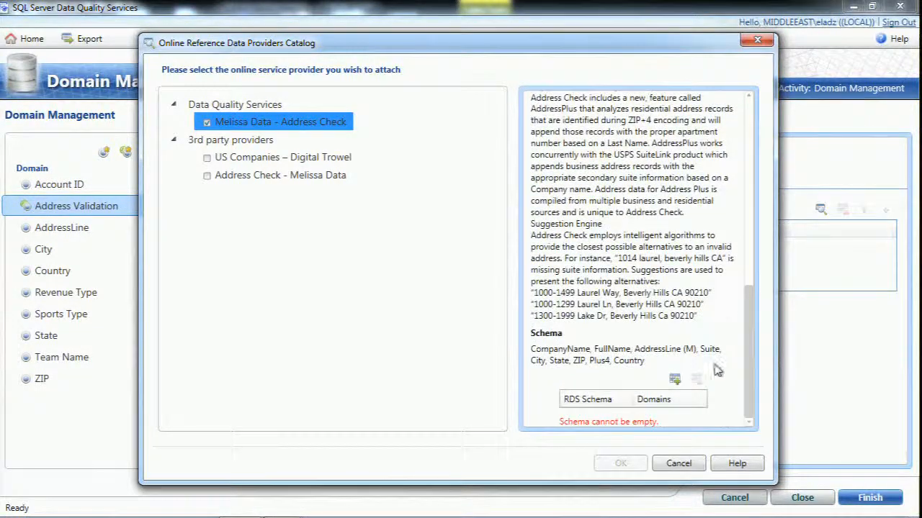
click(675, 379)
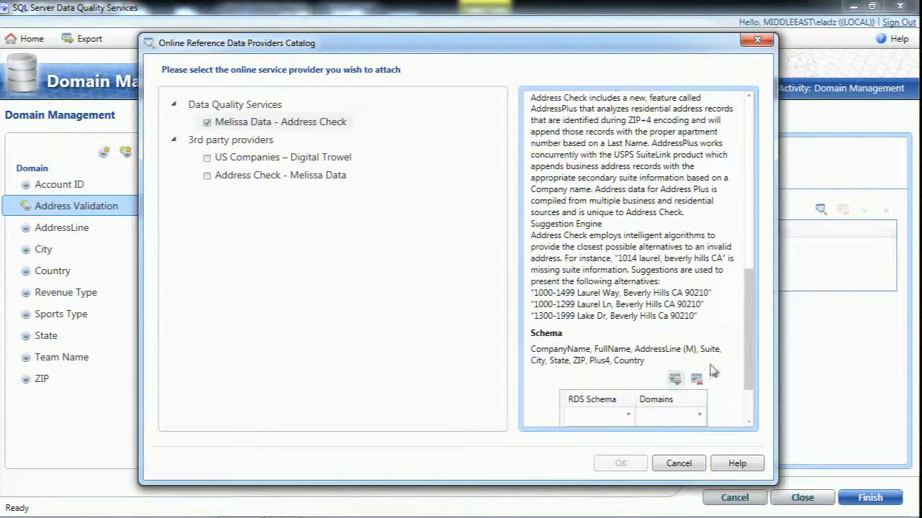
drag(750, 356, 739, 430)
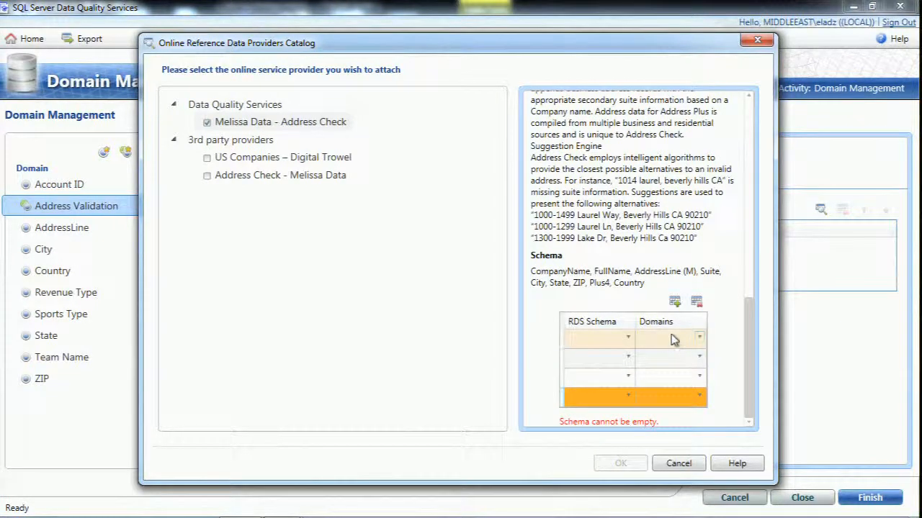
Map the provider's AddressLine (M) schema field to the AddressLine domain and its City field to the City domain
click(627, 338)
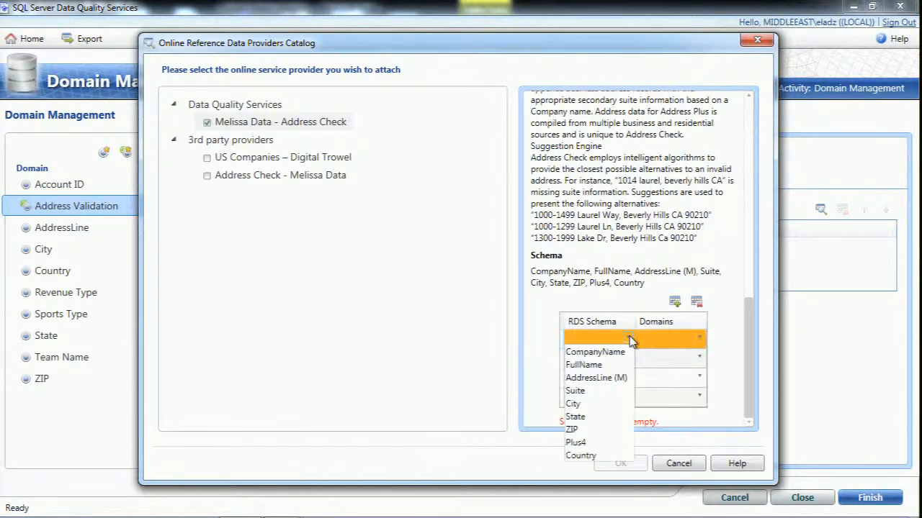
click(596, 378)
click(669, 338)
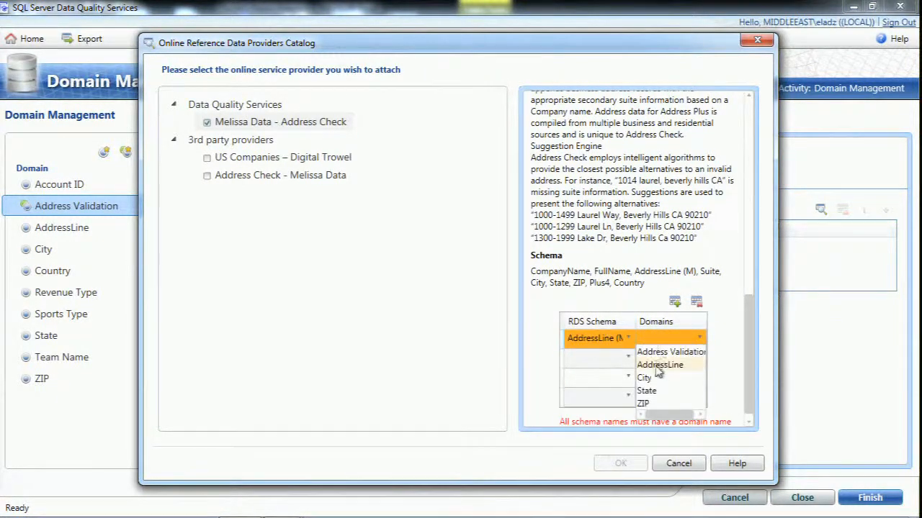
click(652, 364)
click(621, 375)
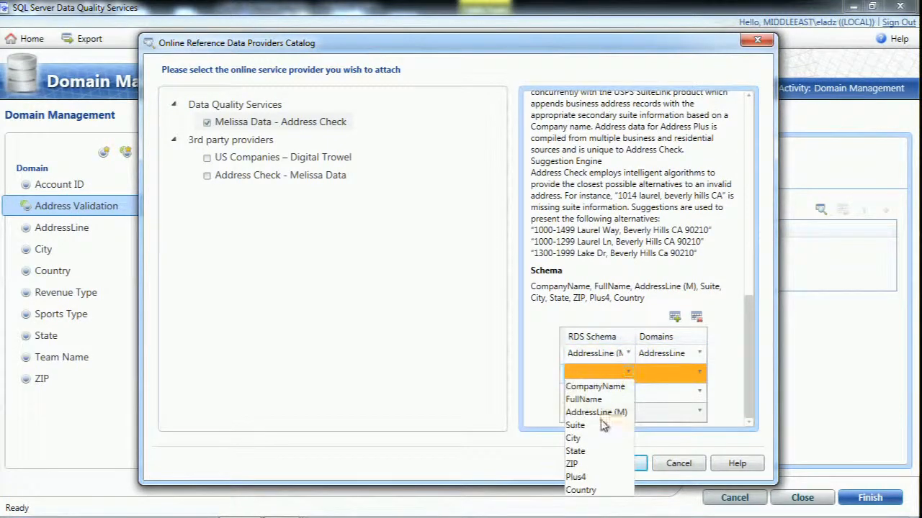
click(588, 439)
click(666, 372)
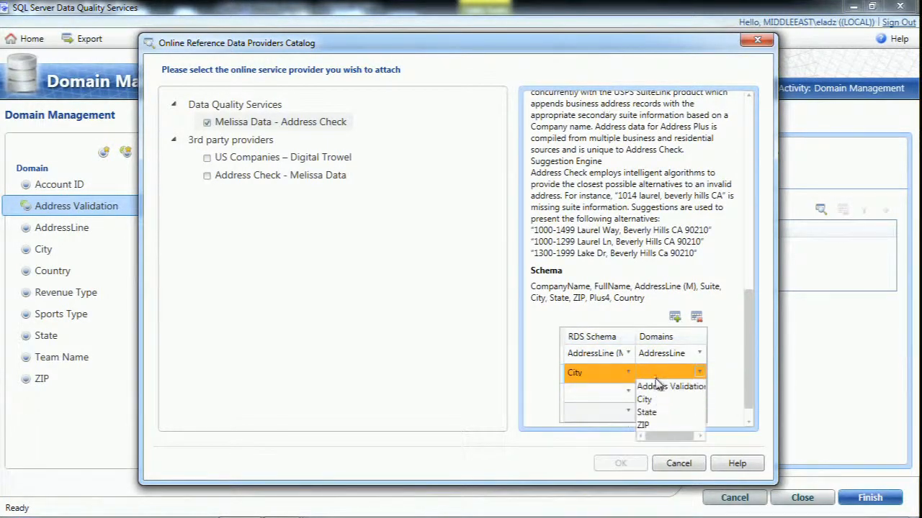
click(657, 405)
Map the State and ZIP schema fields to the State and ZIP domains, and attach the provider to the composite domain
click(627, 391)
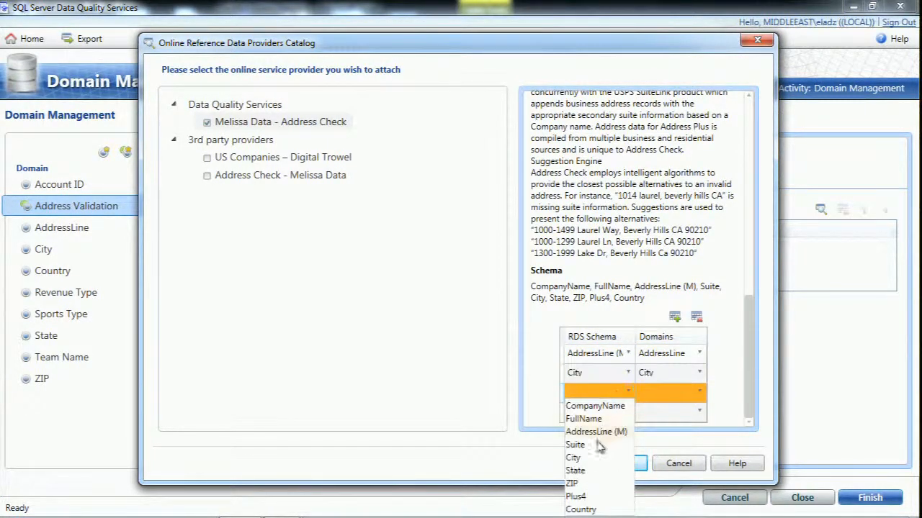
click(589, 470)
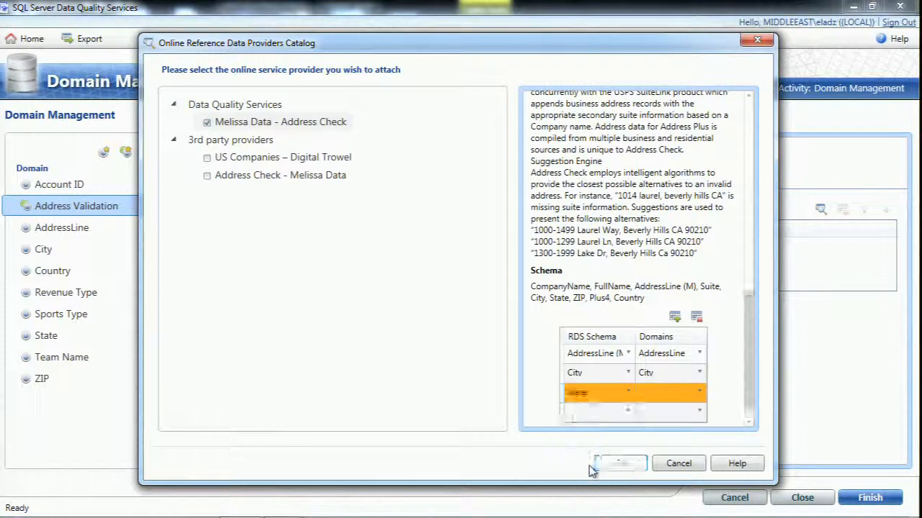
click(693, 396)
click(642, 420)
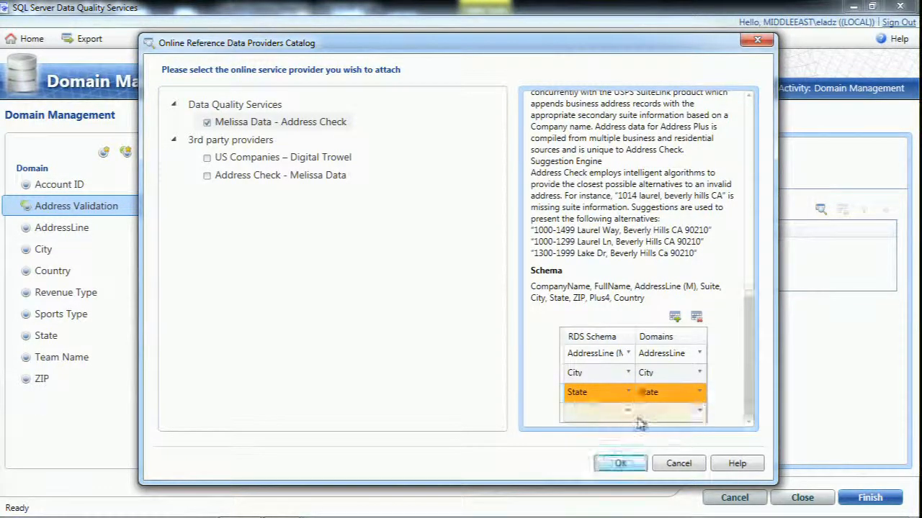
click(627, 415)
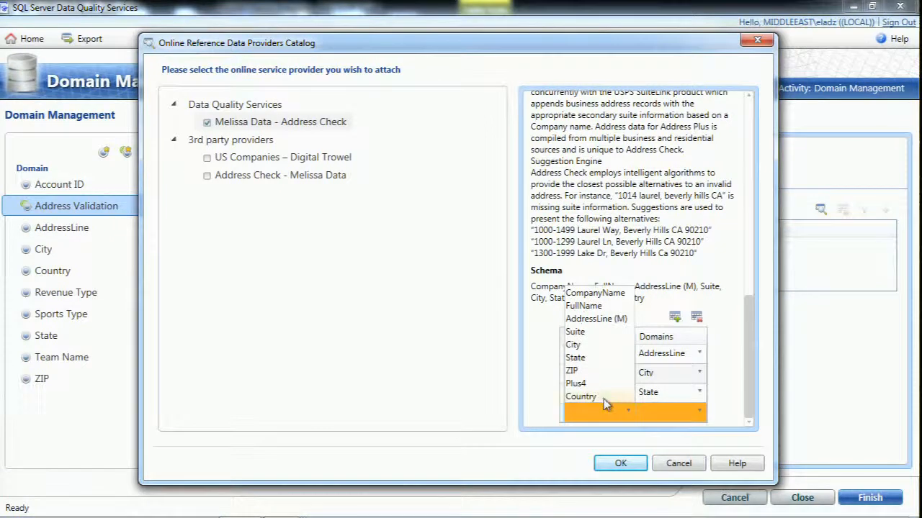
click(579, 370)
click(664, 413)
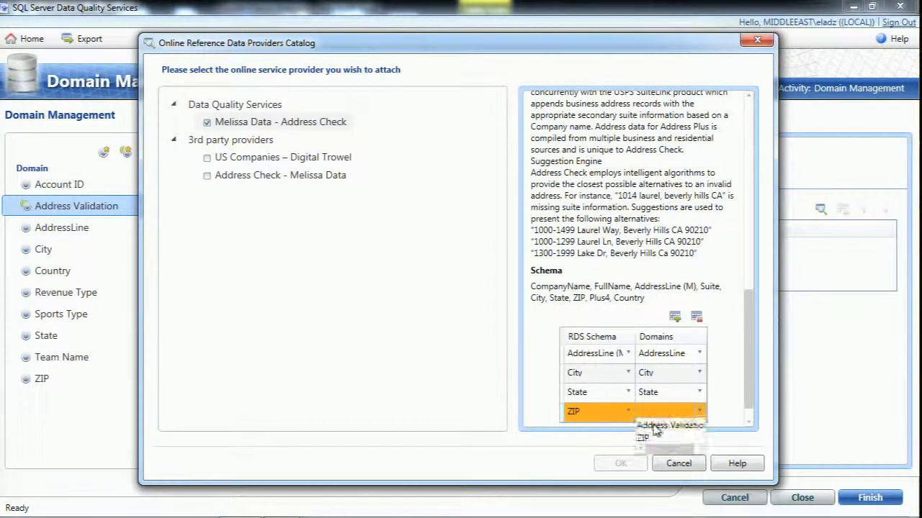
click(646, 439)
click(621, 463)
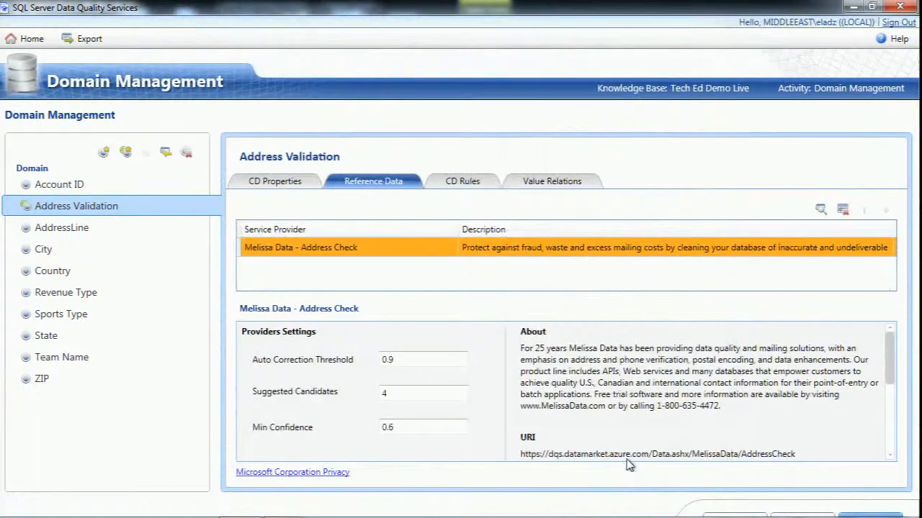
Review the attached provider's schema details, and finish domain management by publishing the knowledge base
drag(889, 353, 889, 405)
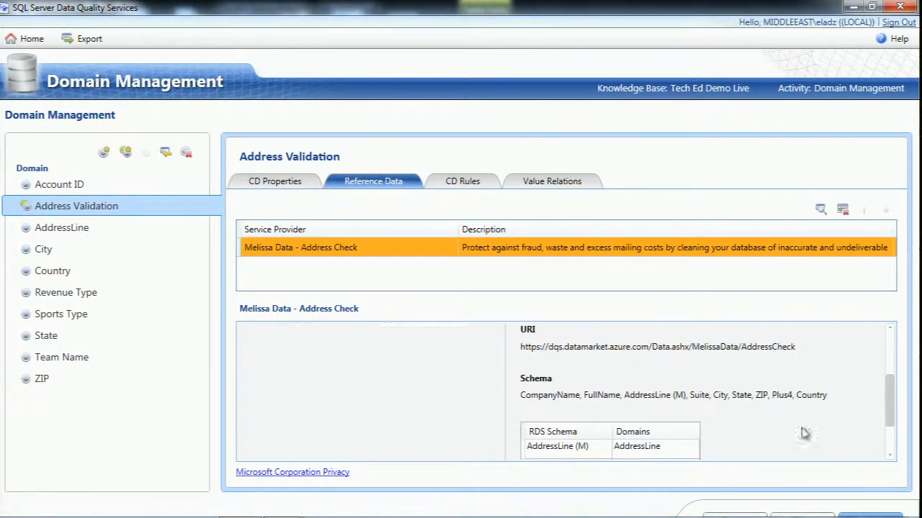
click(861, 509)
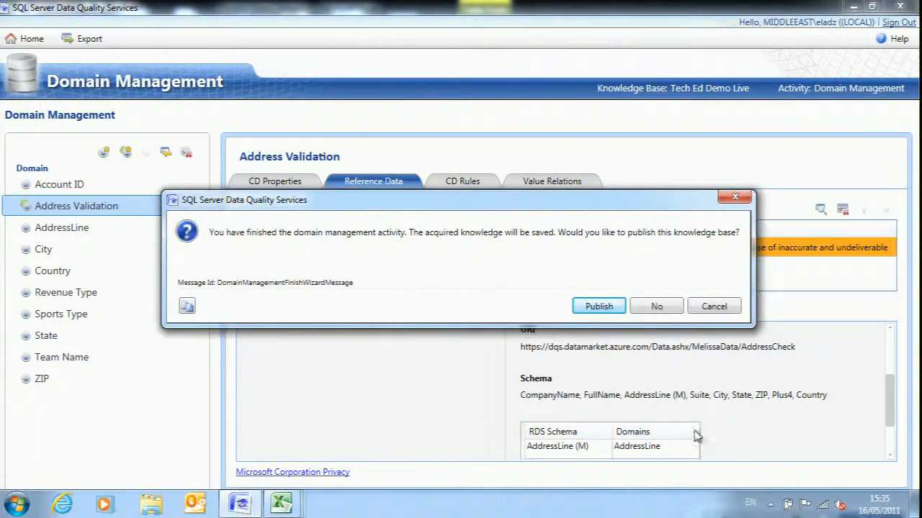
click(598, 307)
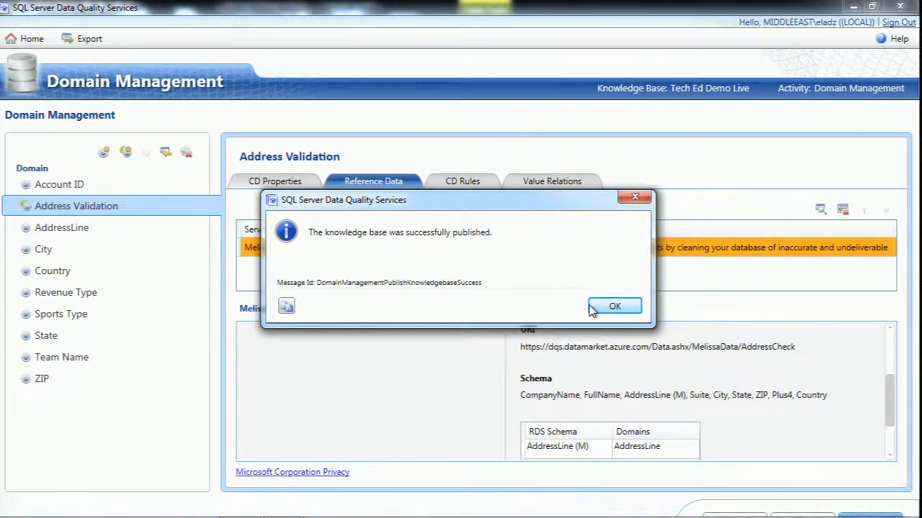
click(596, 306)
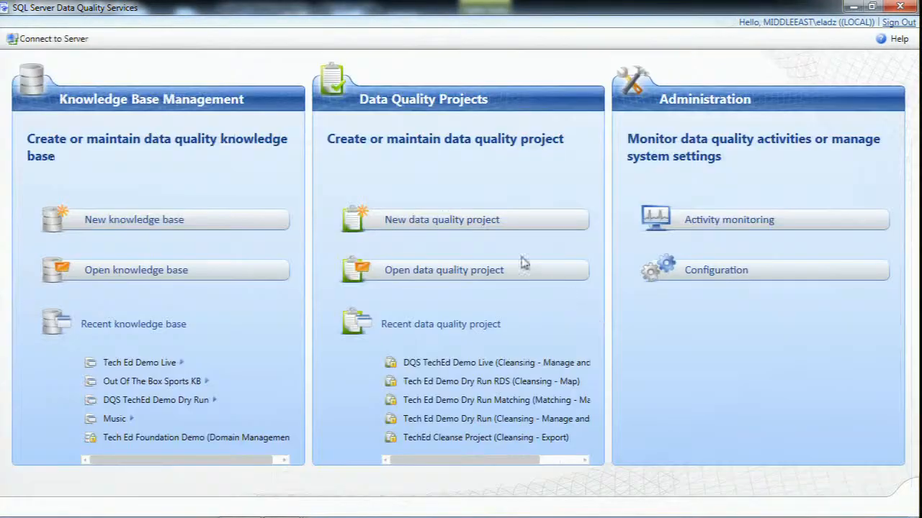
Create a new cleansing data quality project named Tech Ed Demo Live RDS that uses the Tech Ed Demo Live knowledge base
click(472, 225)
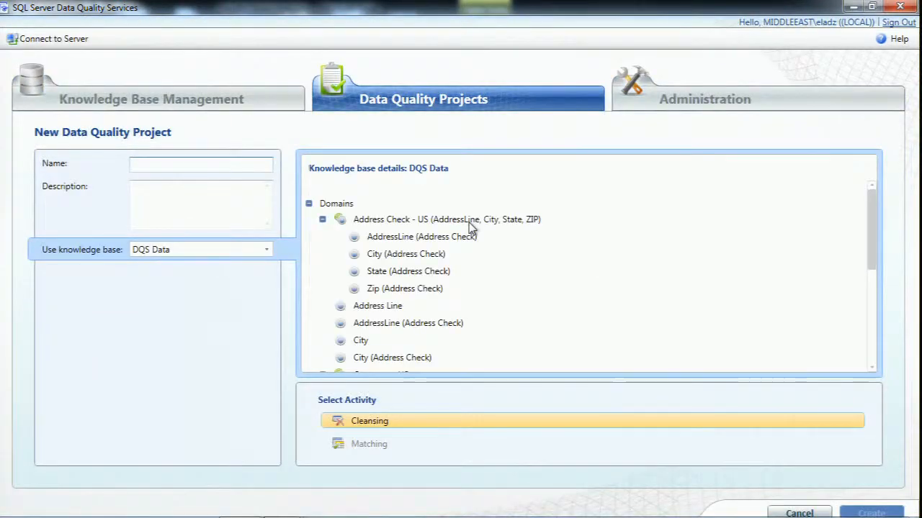
text(Tech Ed Demo Live RDS)
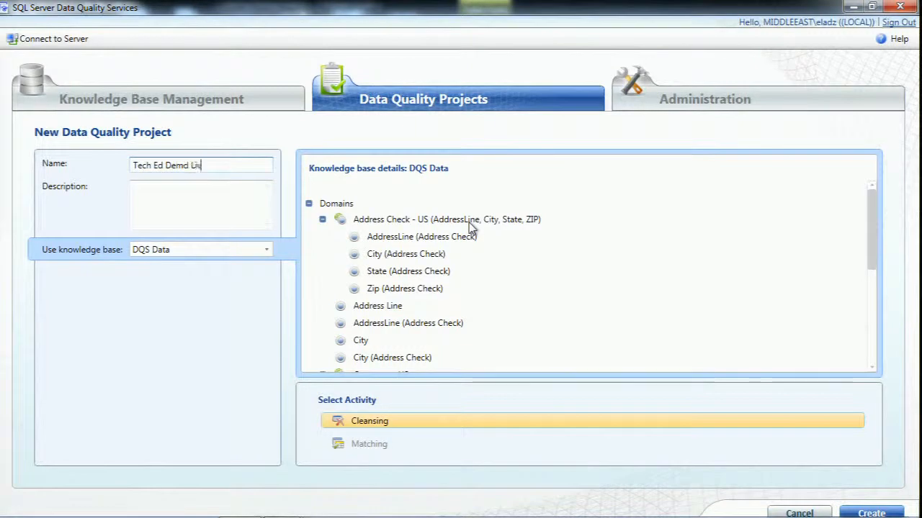
click(154, 252)
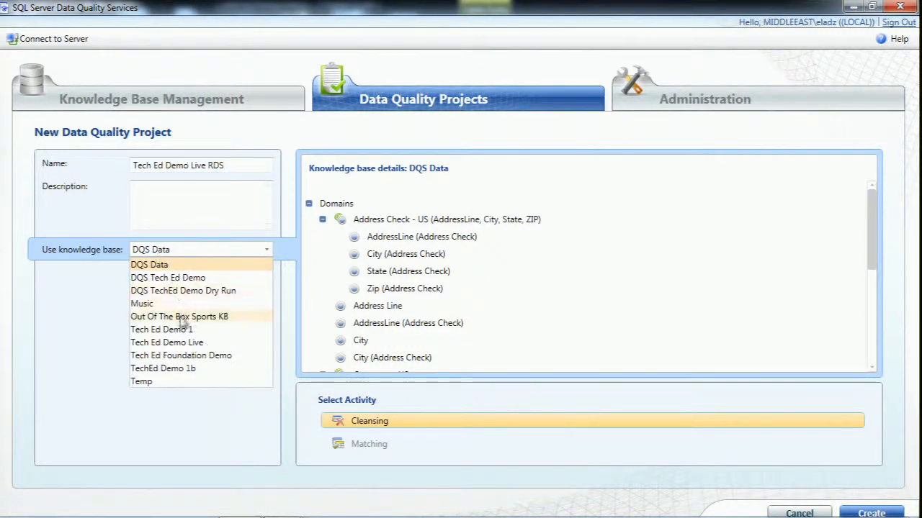
click(182, 343)
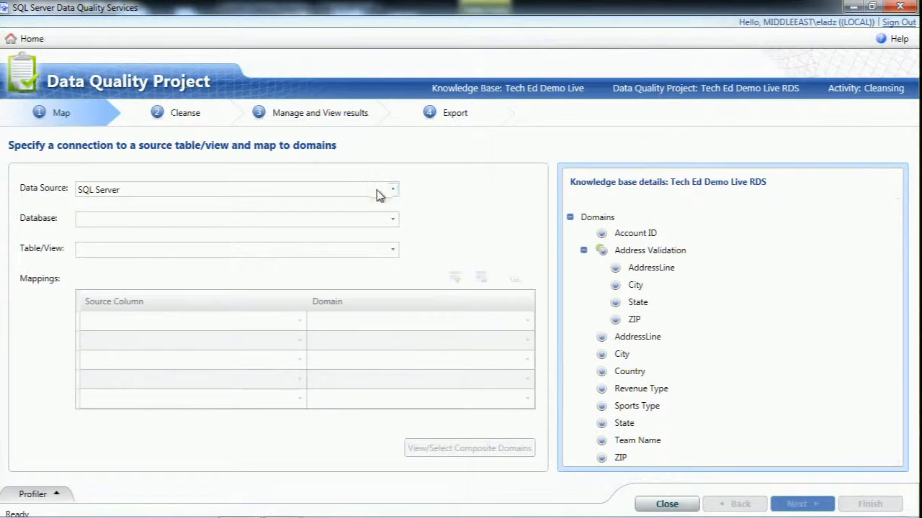
Set the project's data source to Excel File and load DQS TechEd.xlsx from the DBI207 folder
click(380, 195)
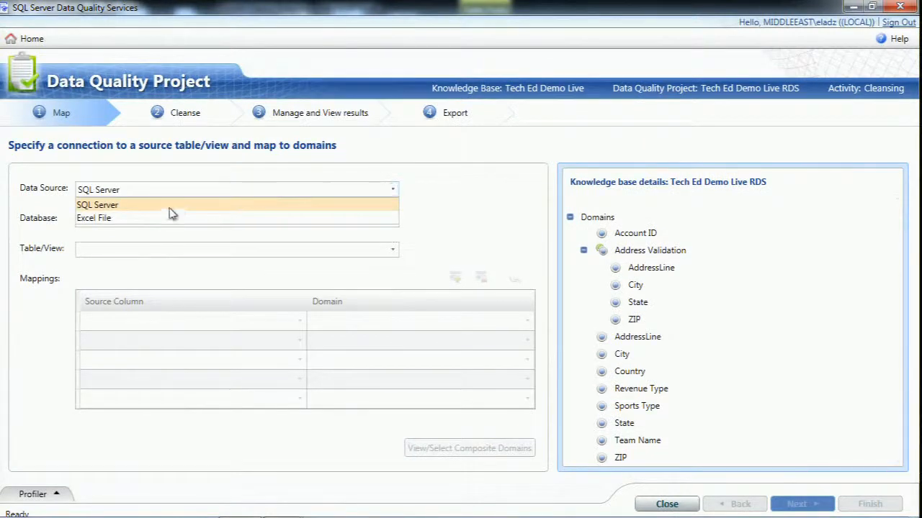
click(137, 220)
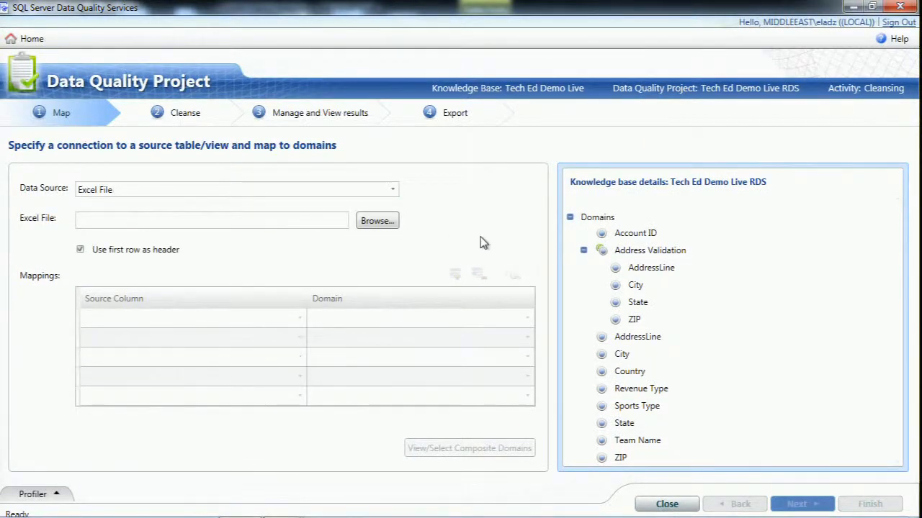
click(376, 221)
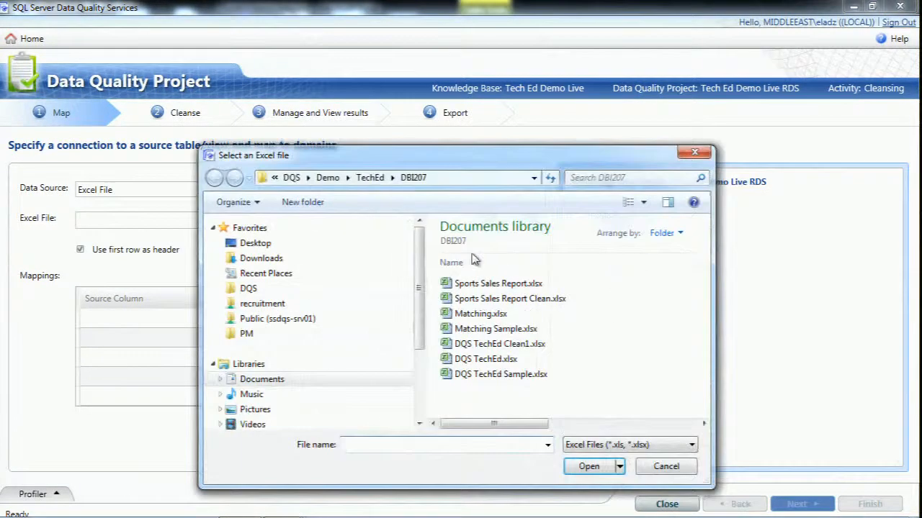
double_click(490, 358)
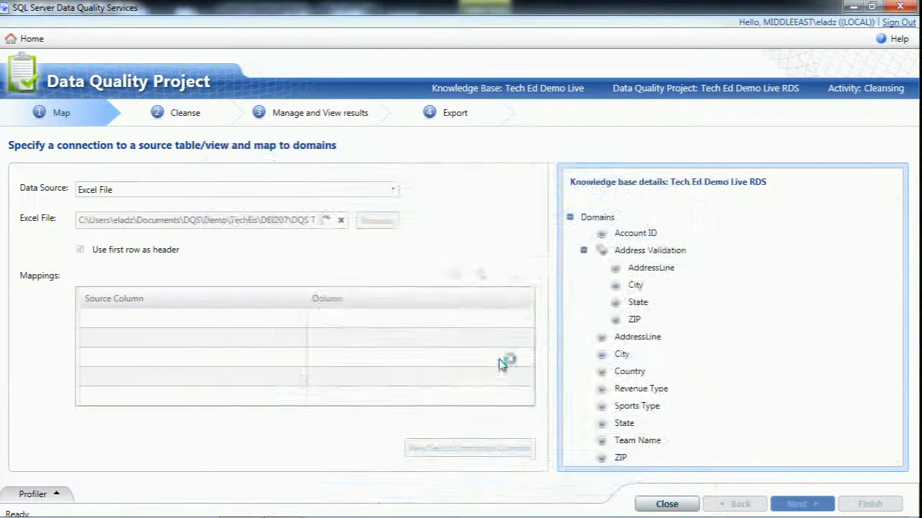
Map the City source column to the City domain and the State source column to the State domain
click(298, 324)
click(298, 324)
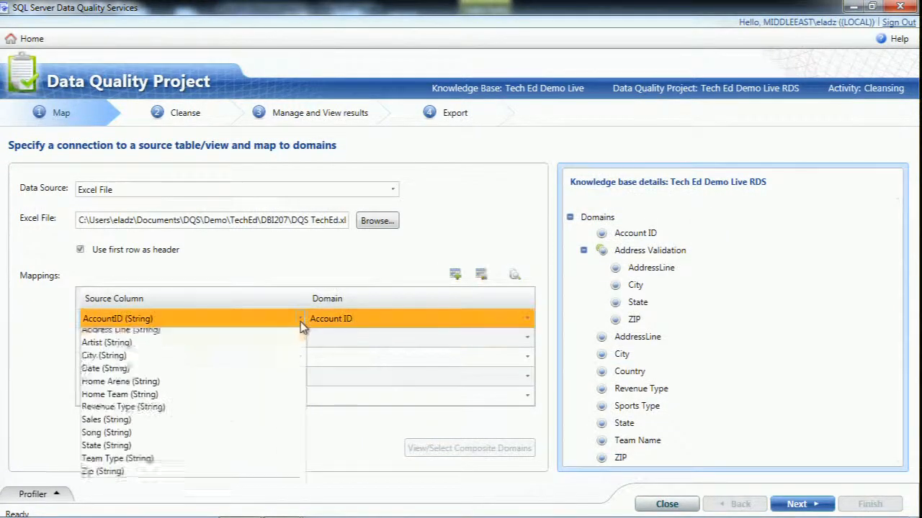
click(114, 374)
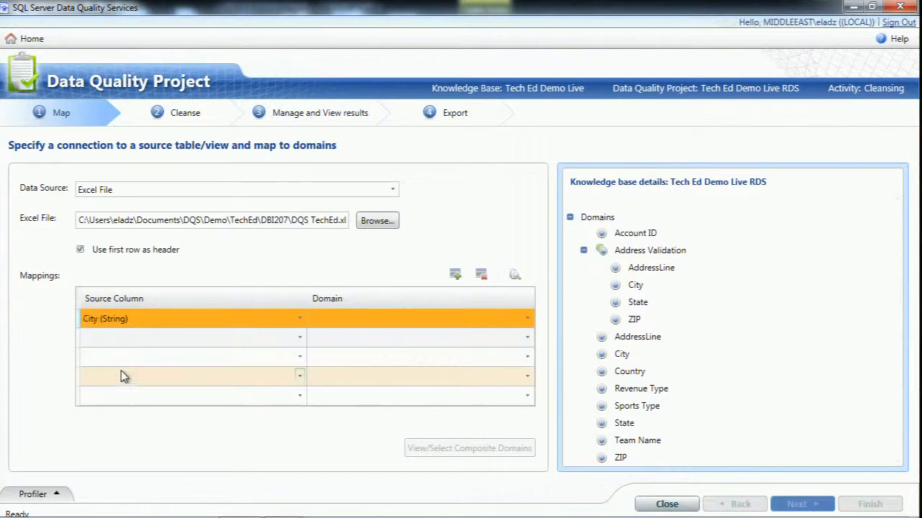
click(362, 322)
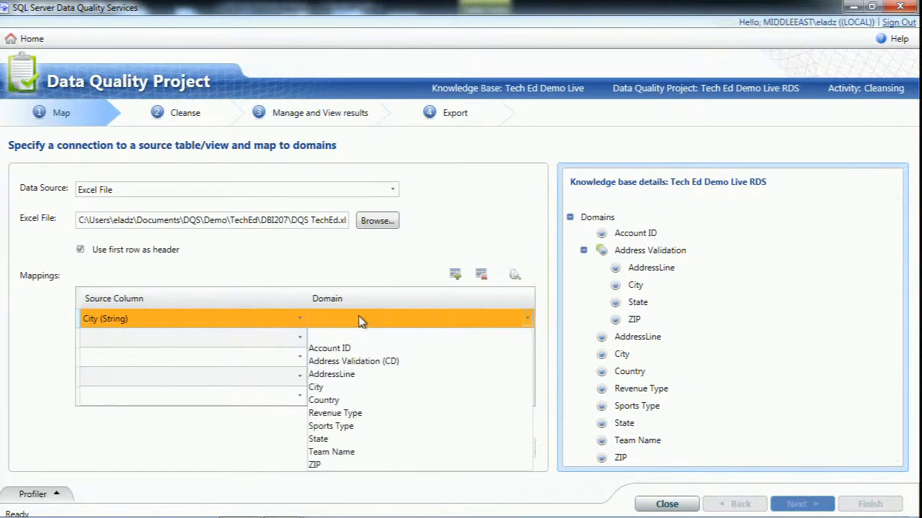
click(317, 387)
click(280, 338)
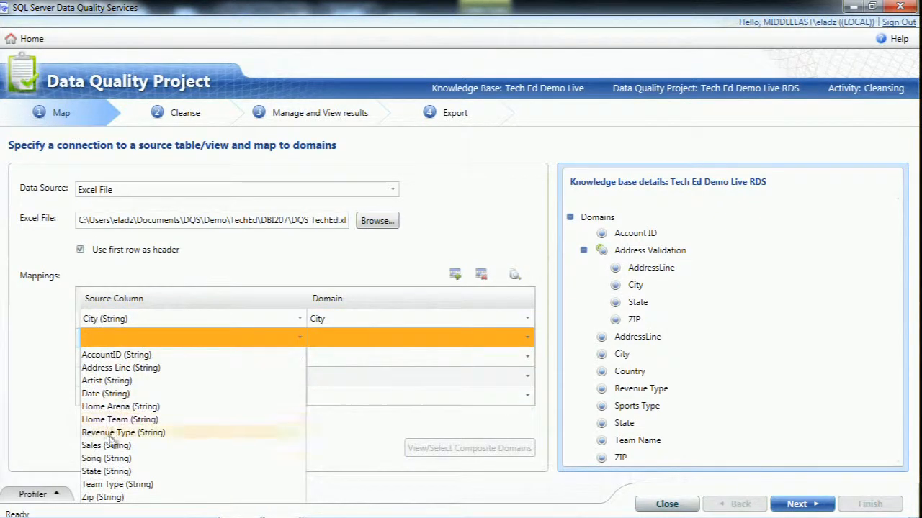
click(144, 471)
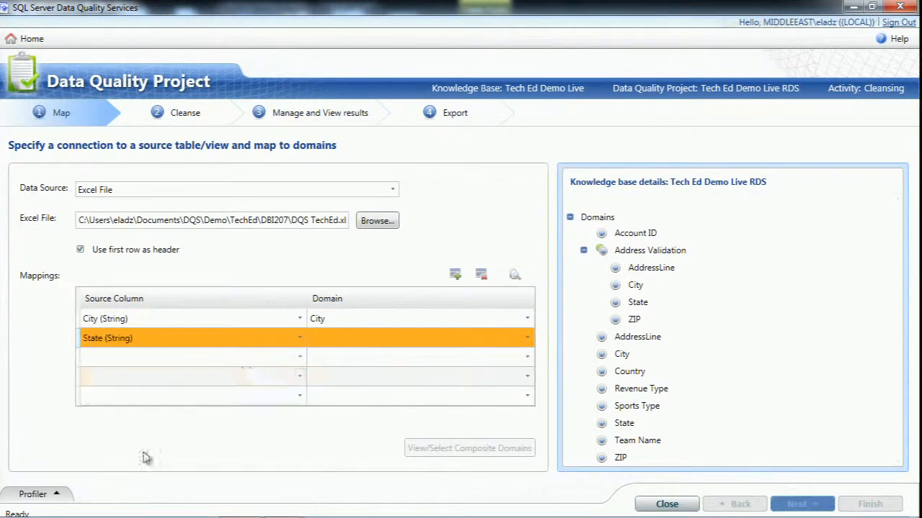
click(339, 343)
click(317, 432)
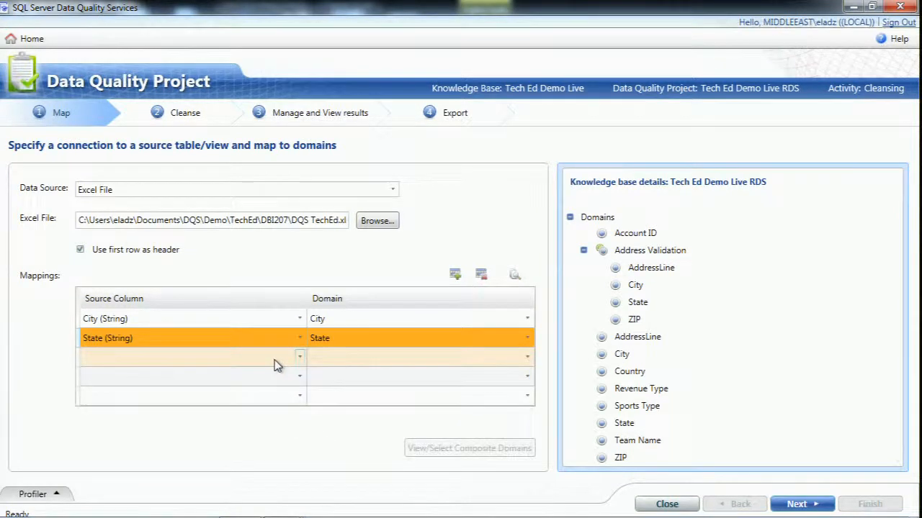
Map the Address Line source column to the AddressLine domain and the Zip source column to the ZIP domain
click(280, 357)
click(180, 389)
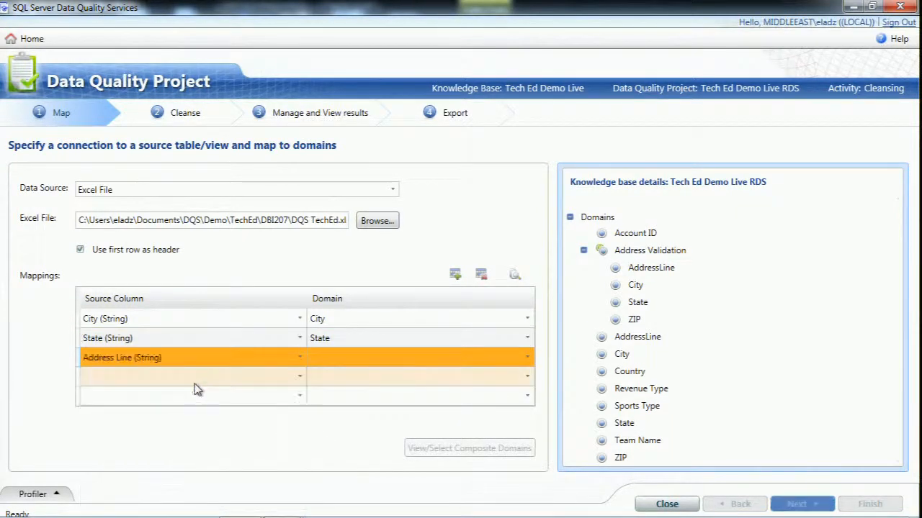
click(353, 357)
click(333, 400)
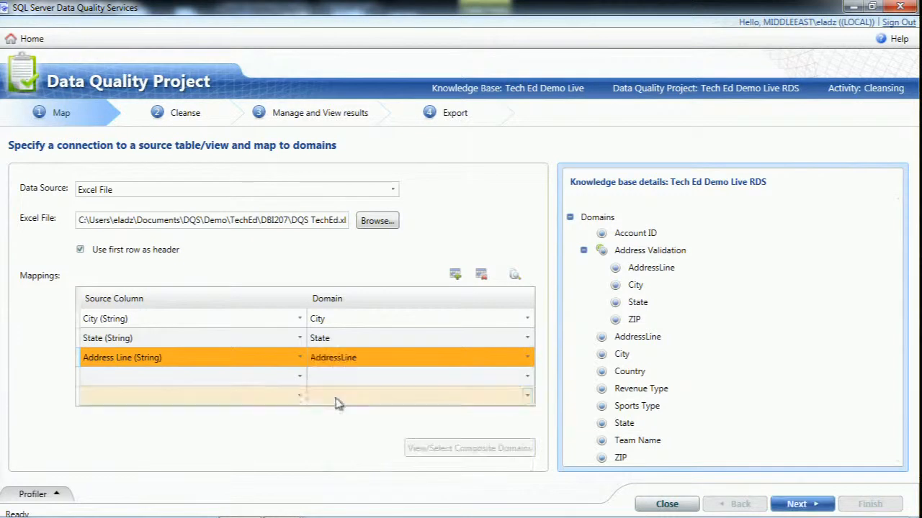
click(285, 376)
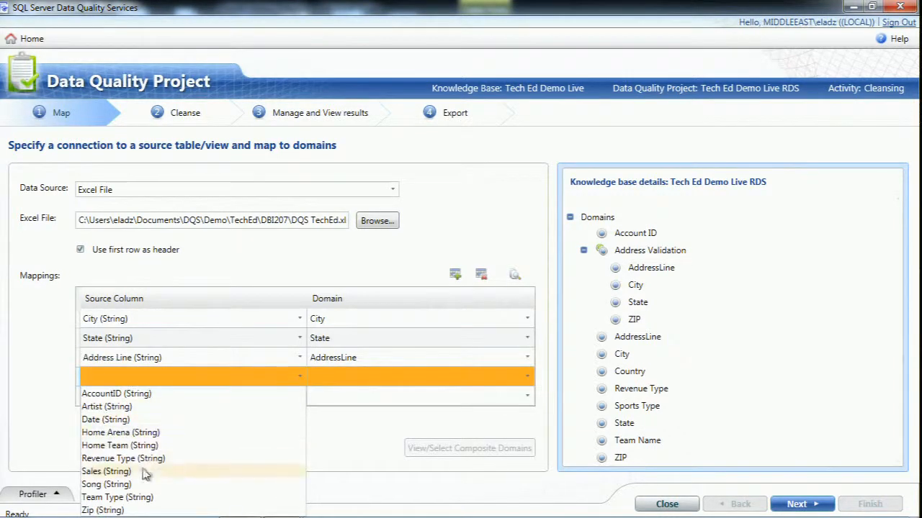
click(116, 510)
click(317, 377)
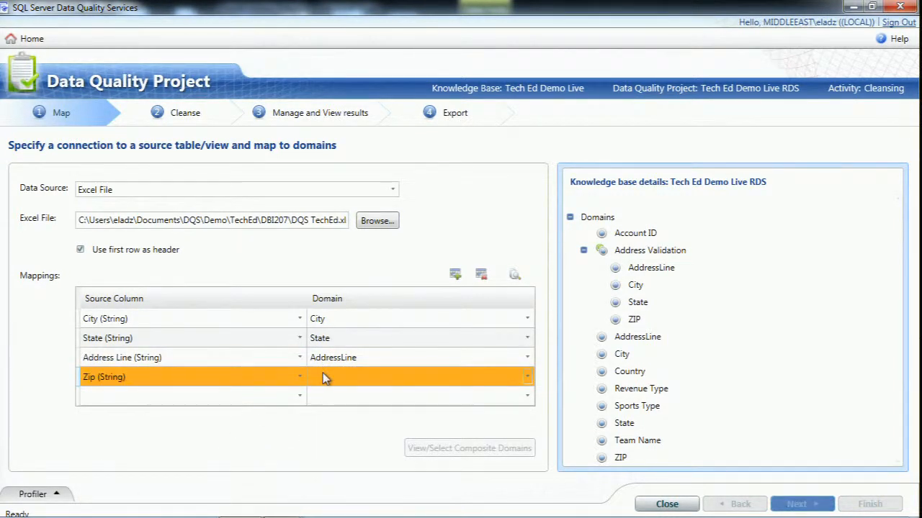
click(317, 471)
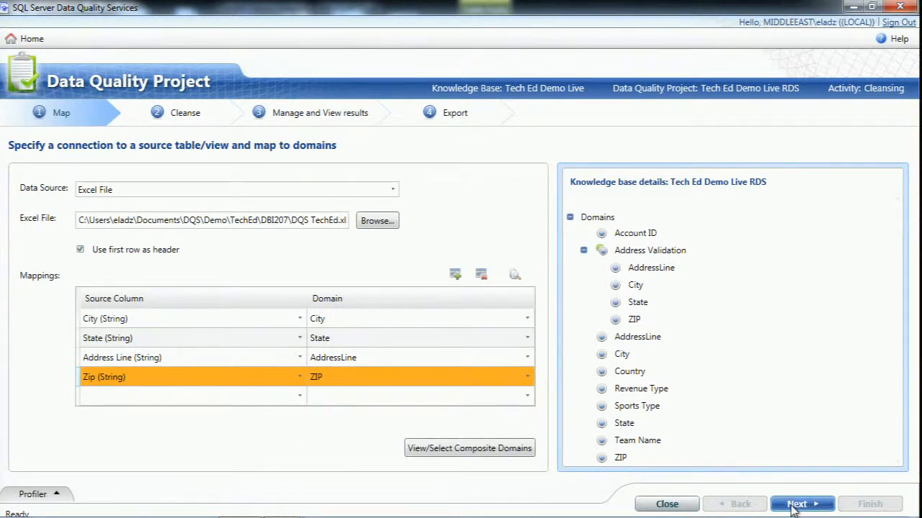
Proceed to the Cleanse stage, try to run the cleansing on the mapped address data, and dismiss the error dialog
click(796, 504)
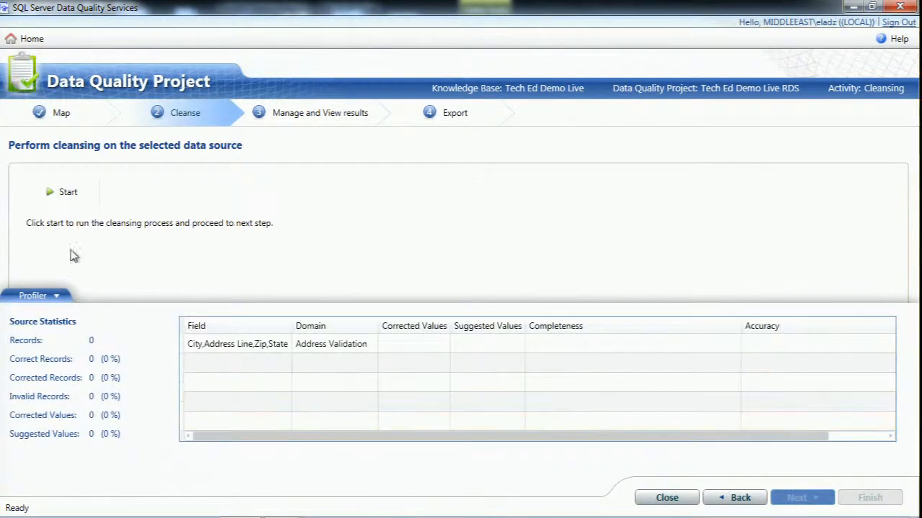
click(66, 193)
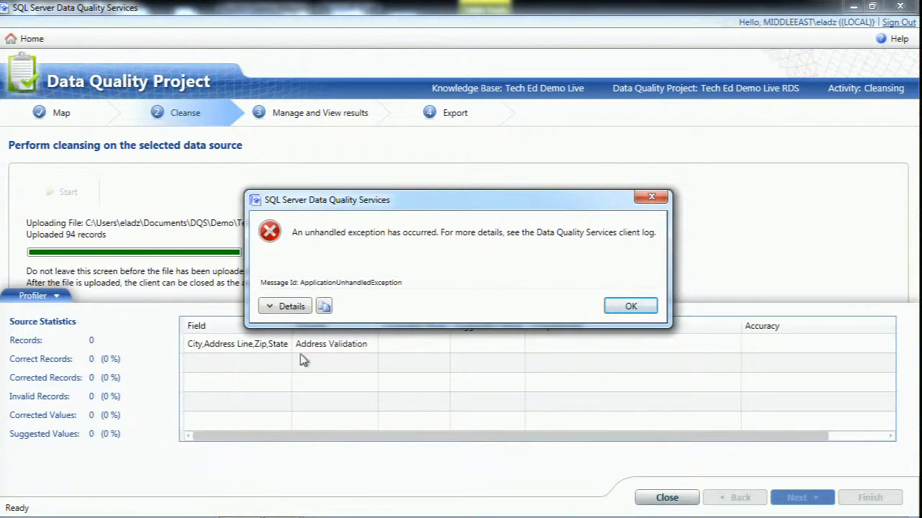
click(282, 307)
click(282, 306)
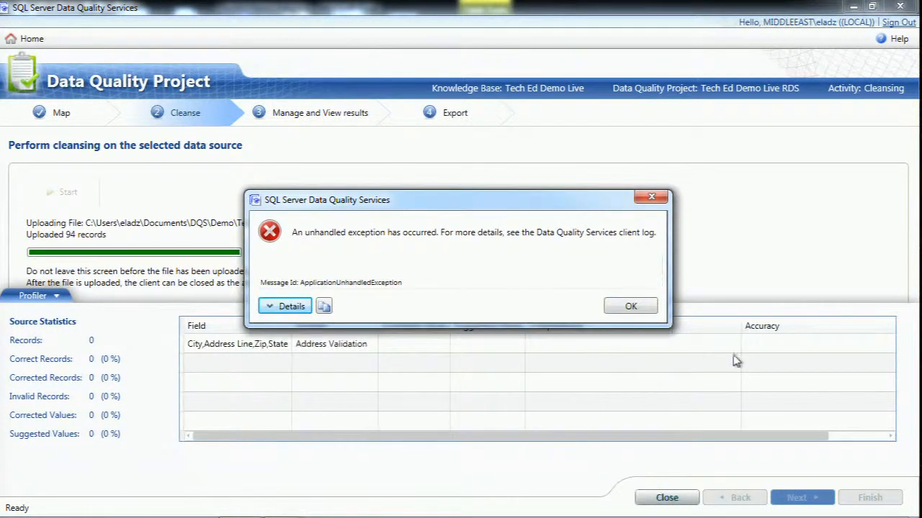
click(625, 308)
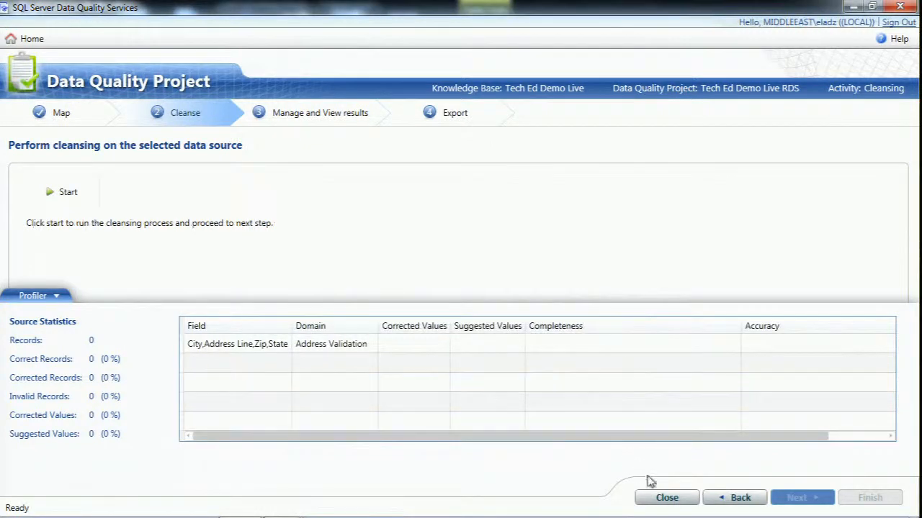
Try to close the data quality project and dismiss the error dialogs
click(661, 498)
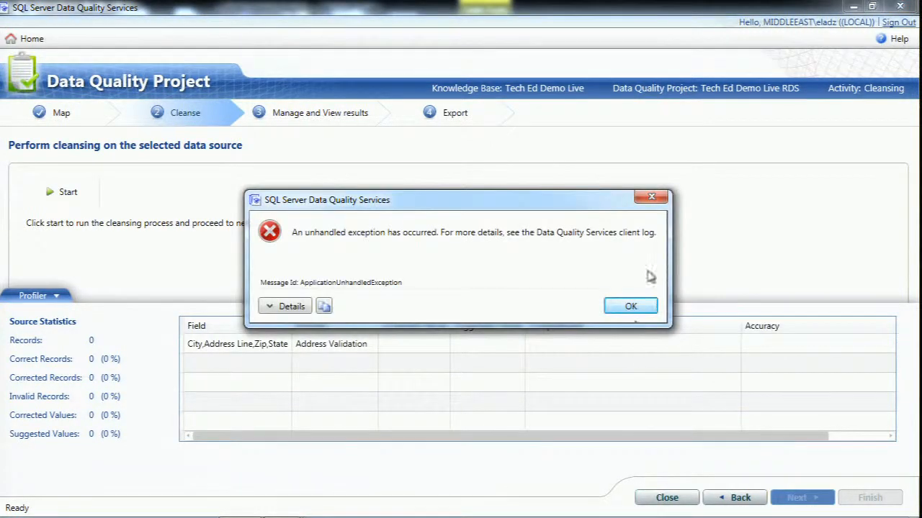
click(630, 308)
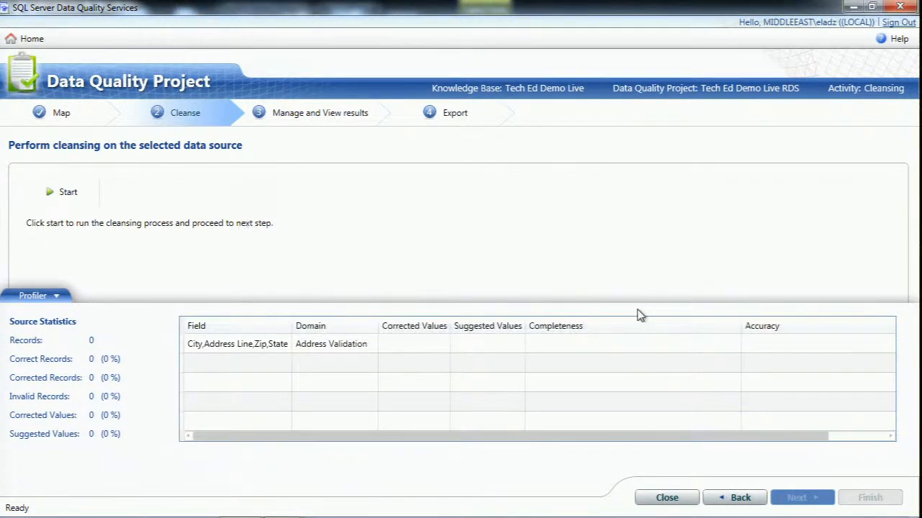
click(661, 499)
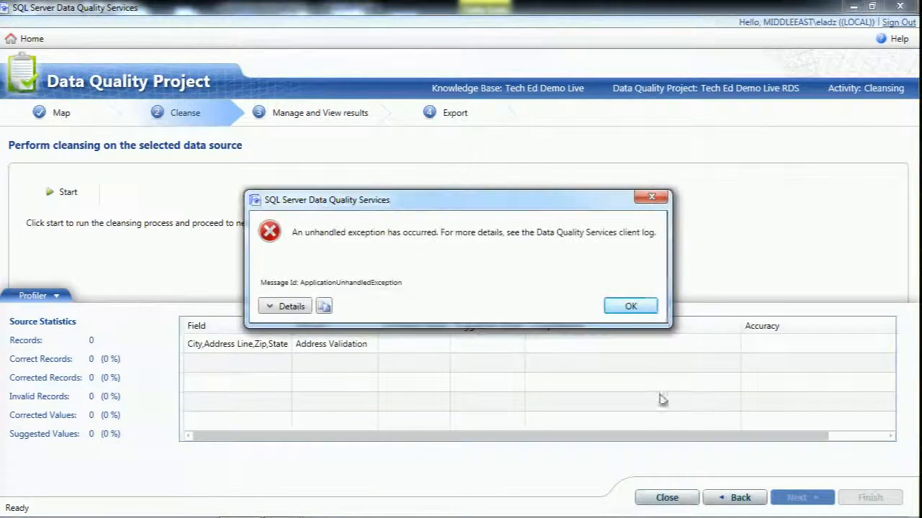
click(652, 308)
Switch briefly to the Excel team data, then relaunch Data Quality Services and try to connect to the (LOCAL) server
key(alt+Tab)
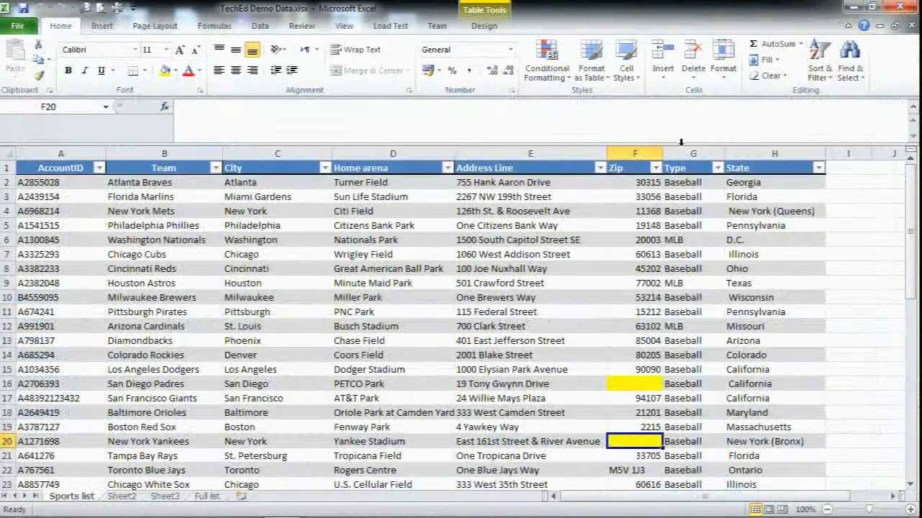
click(400, 340)
mouse_move(282, 504)
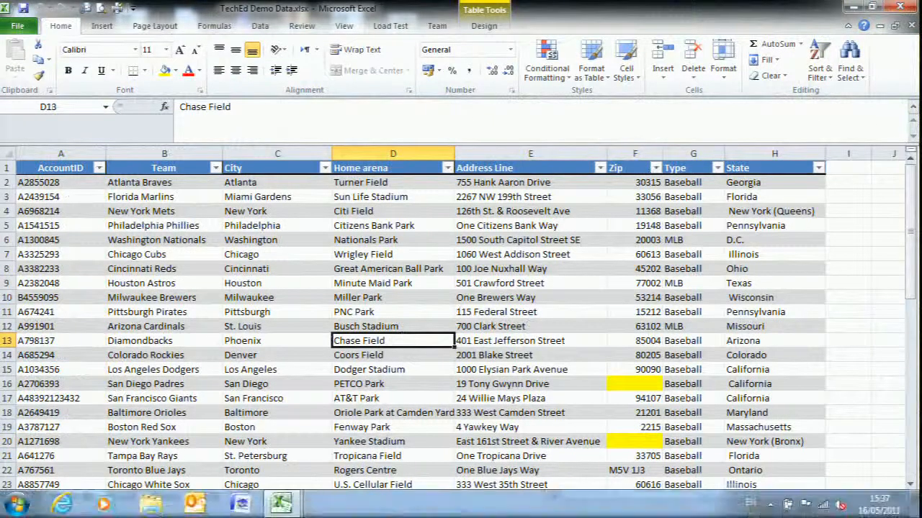
click(242, 506)
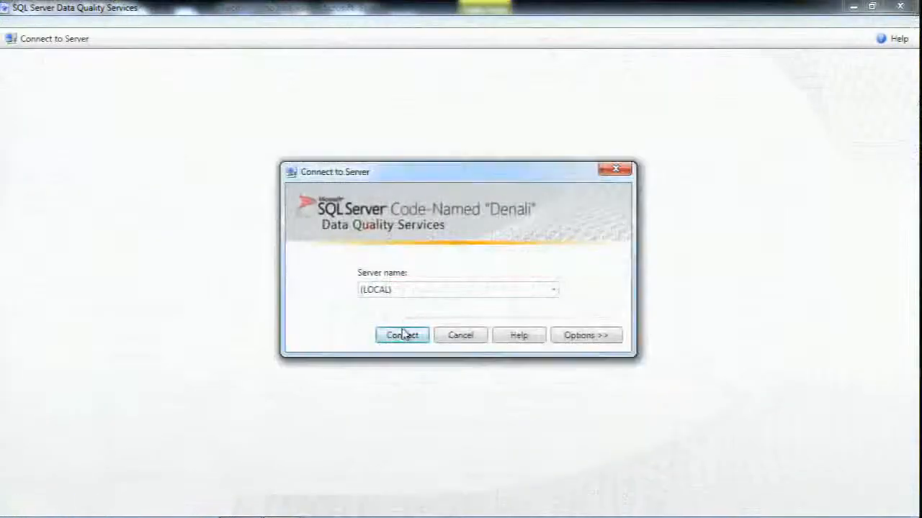
click(403, 335)
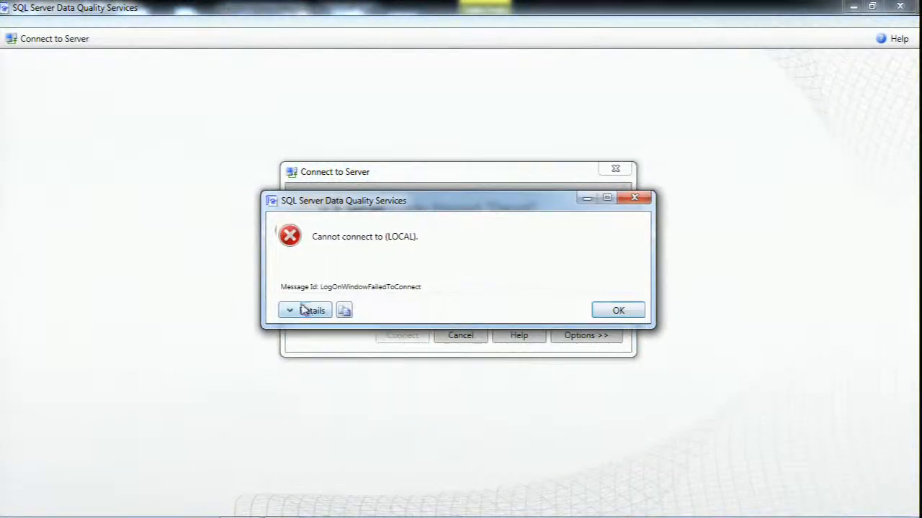
Examine the detailed connection error report, dismiss it, and cancel the server connection
click(305, 310)
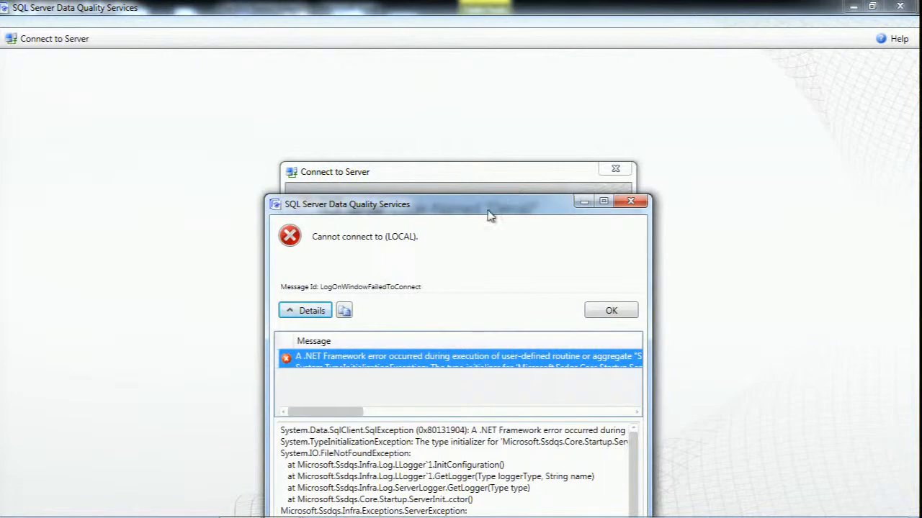
drag(488, 215, 473, 62)
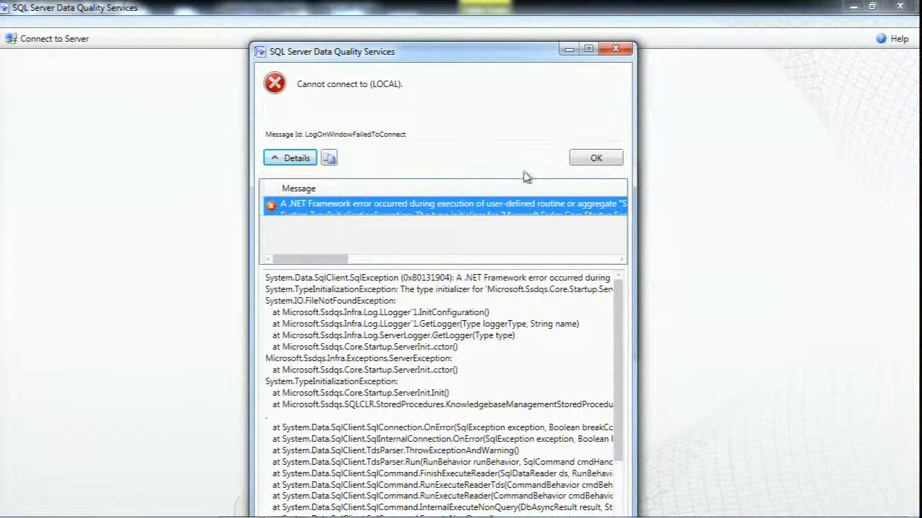
click(598, 162)
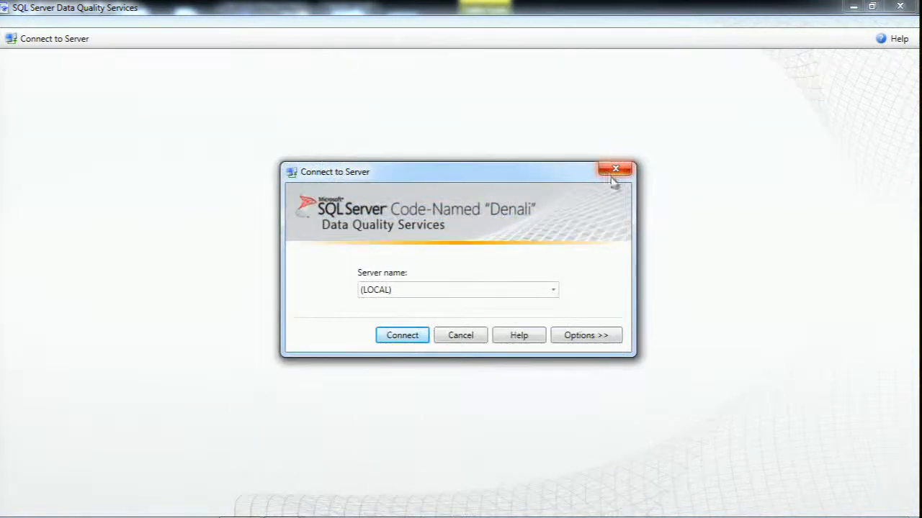
click(441, 297)
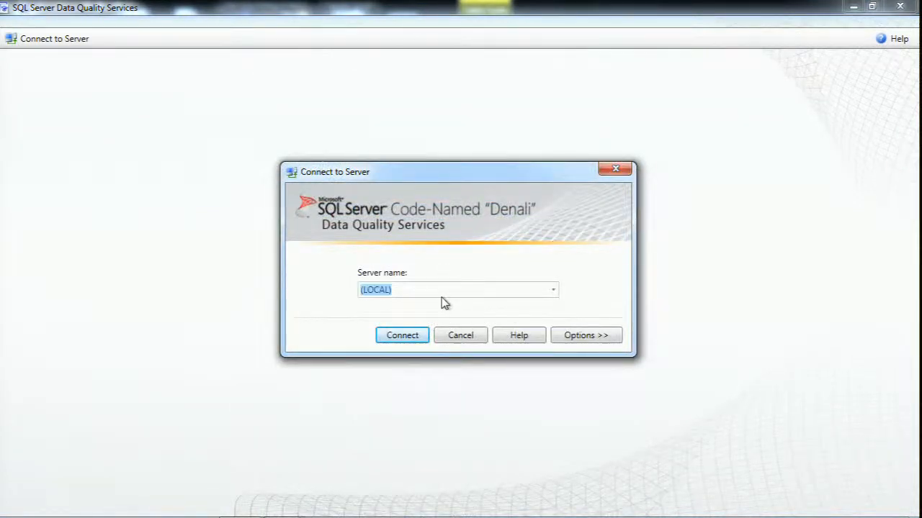
click(446, 334)
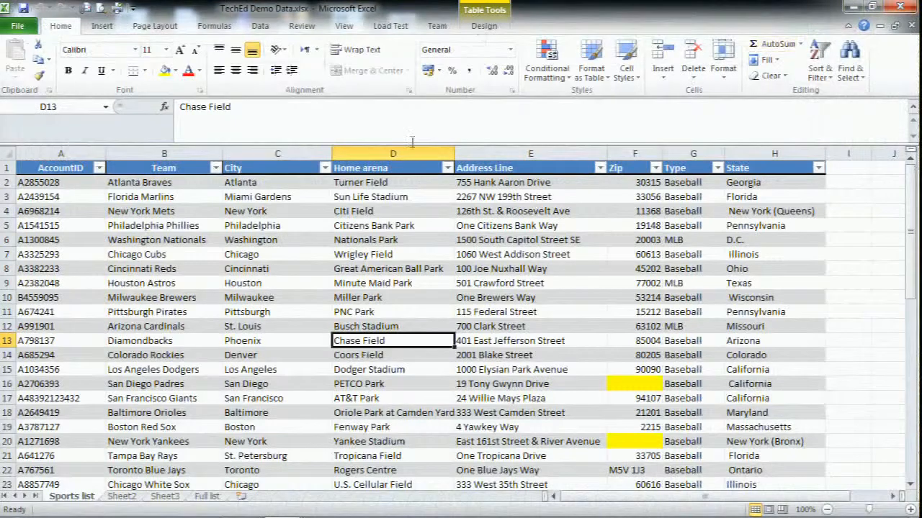
Open SQL Server Management Studio and connect to the localhost Database Engine with Windows Authentication
key(super)
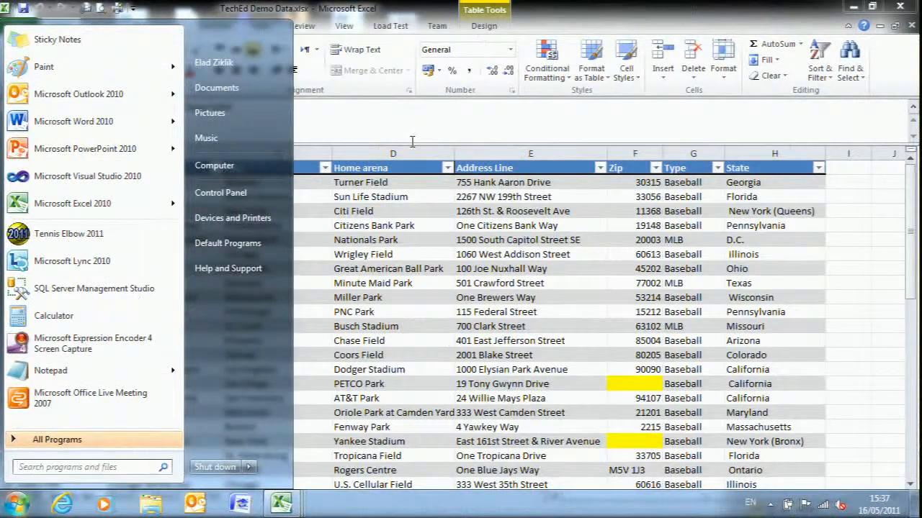
text(ssms)
key(Return)
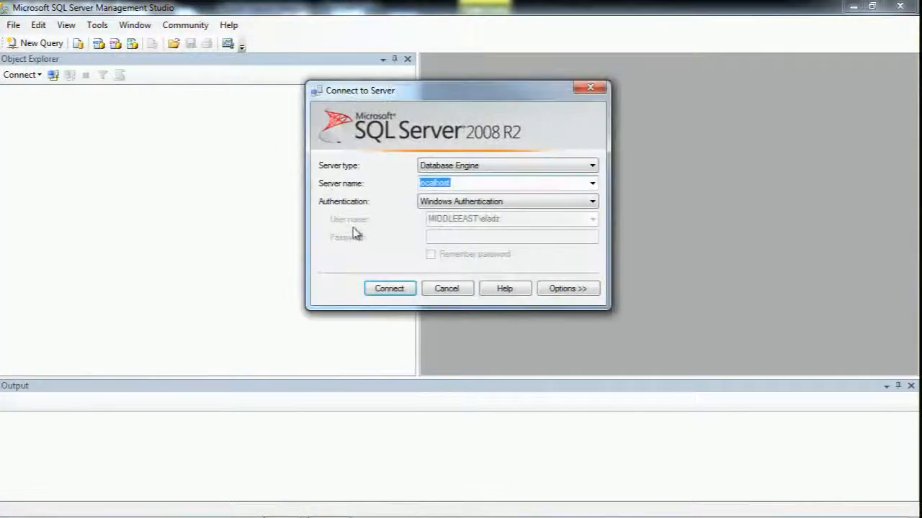
click(378, 289)
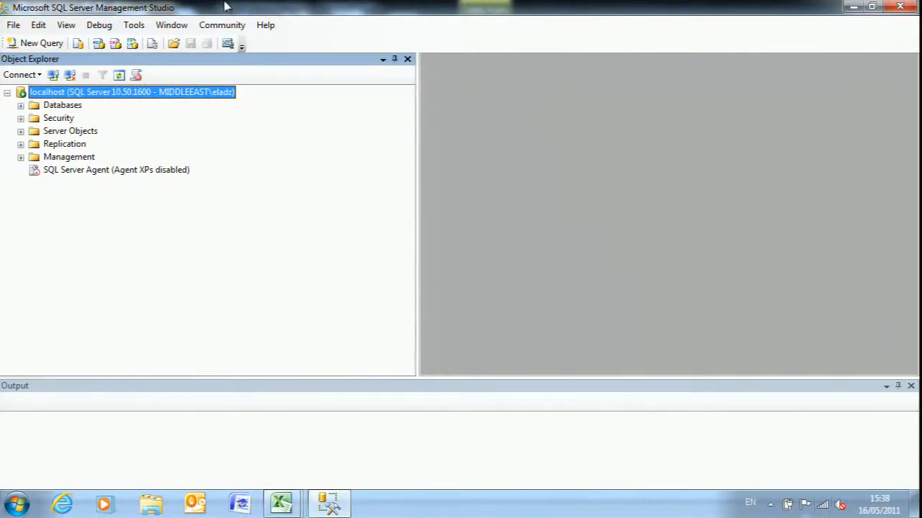
Restart the localhost SQL Server instance, allowing SQL Server 2008 R2 to make changes to the computer
right_click(30, 95)
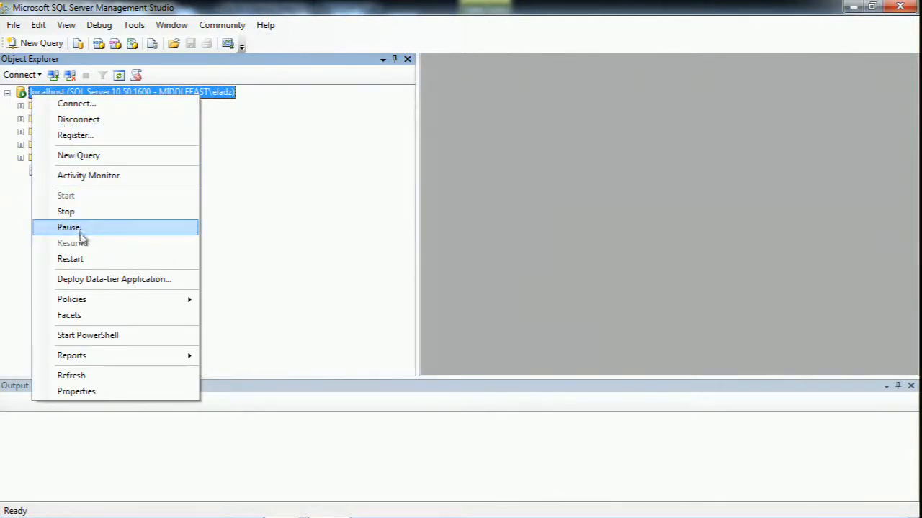
click(79, 260)
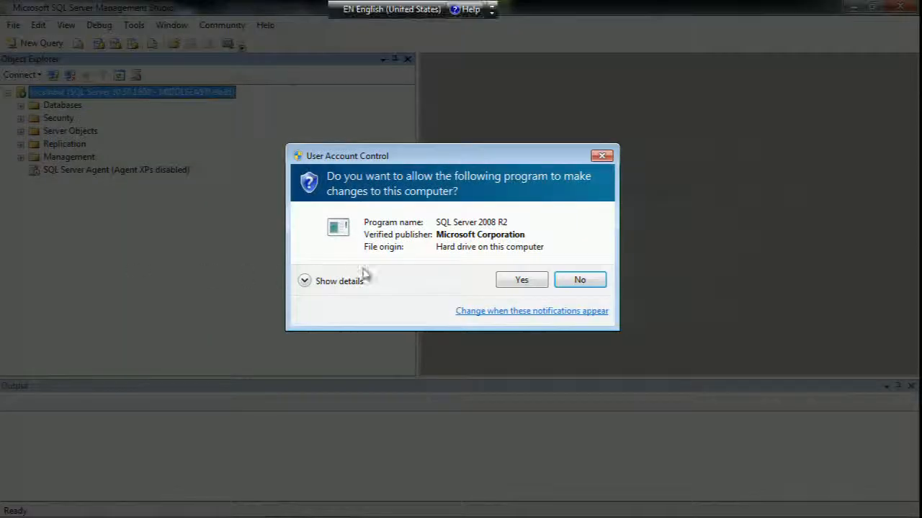
click(512, 281)
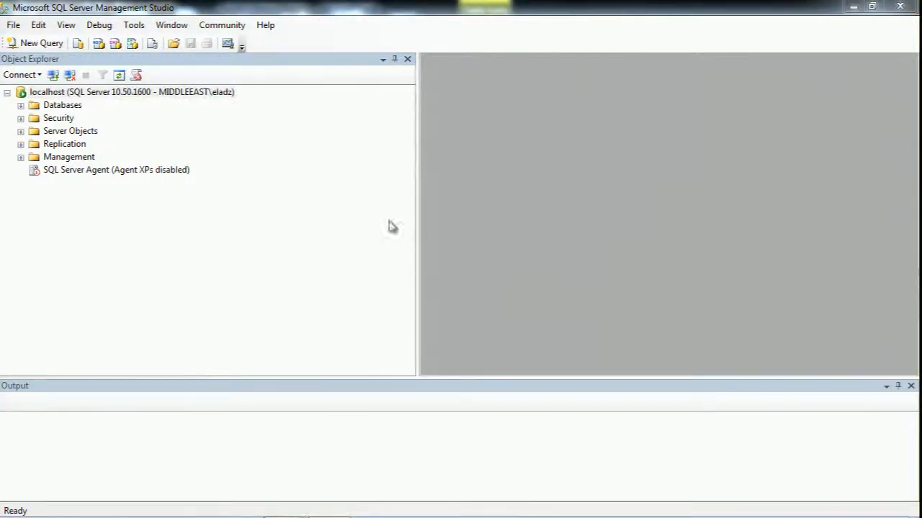
click(340, 74)
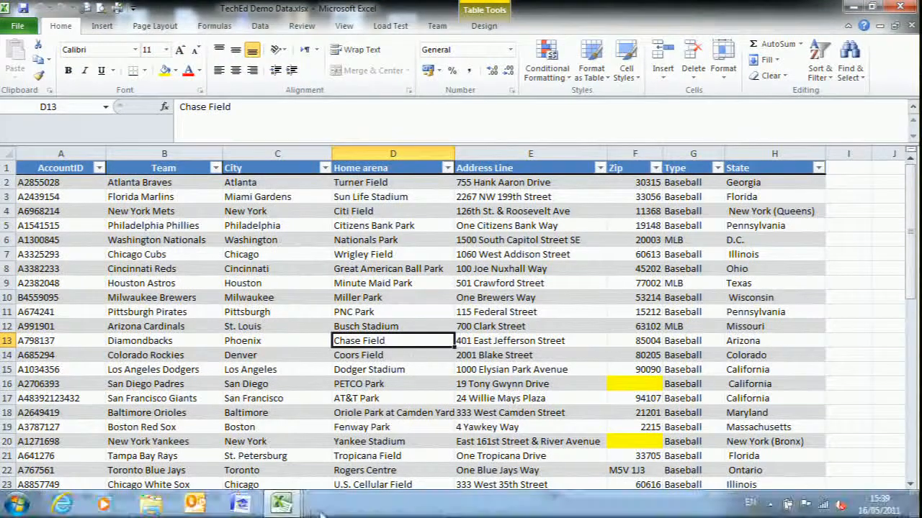
Switch to Data Quality Services and connect to the (LOCAL) server
click(244, 509)
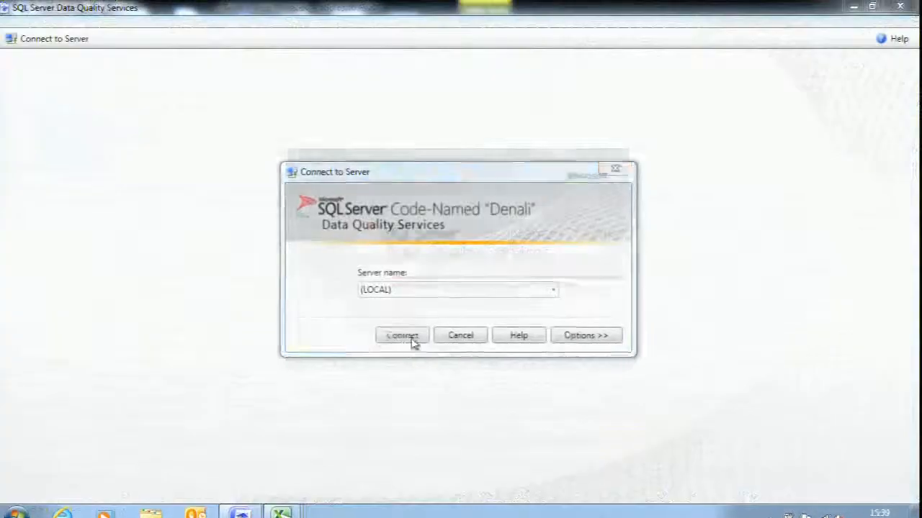
click(401, 336)
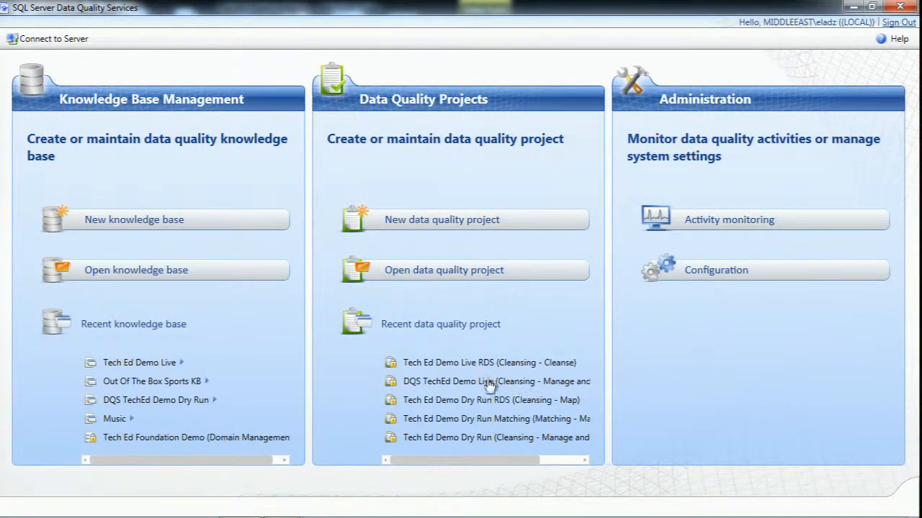
Try to run the address cleansing in the recent Tech Ed Demo Dry Run RDS project, and close the project
click(444, 402)
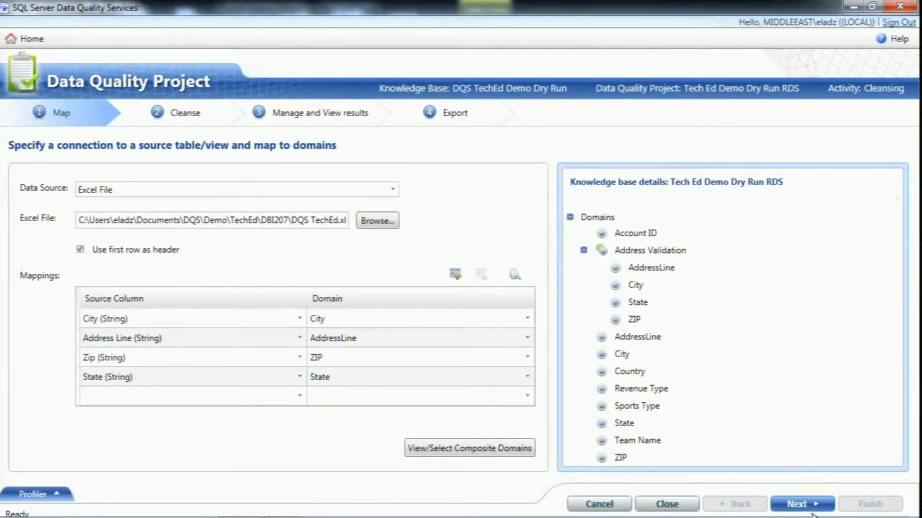
click(808, 506)
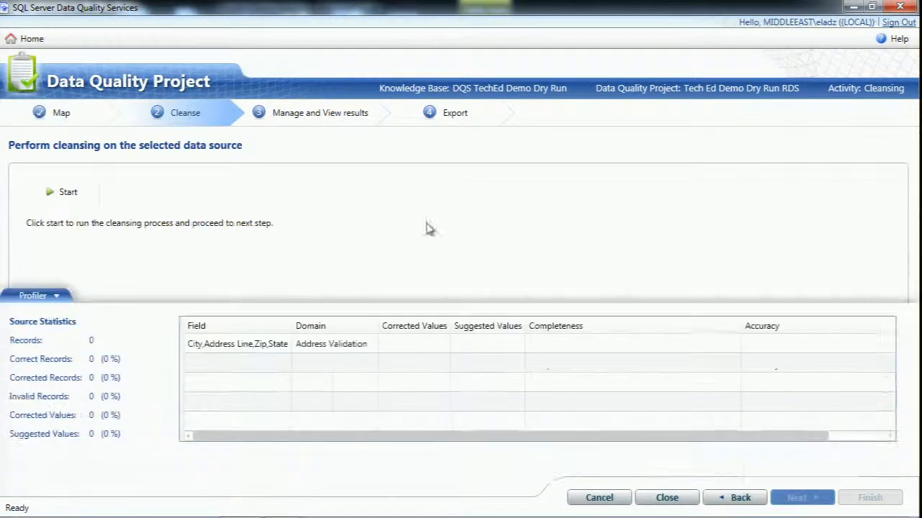
click(69, 194)
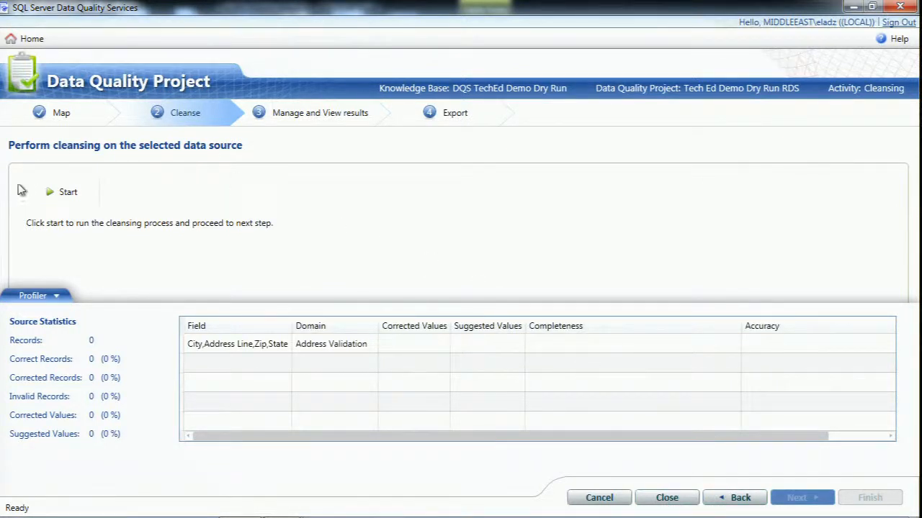
click(53, 195)
click(709, 493)
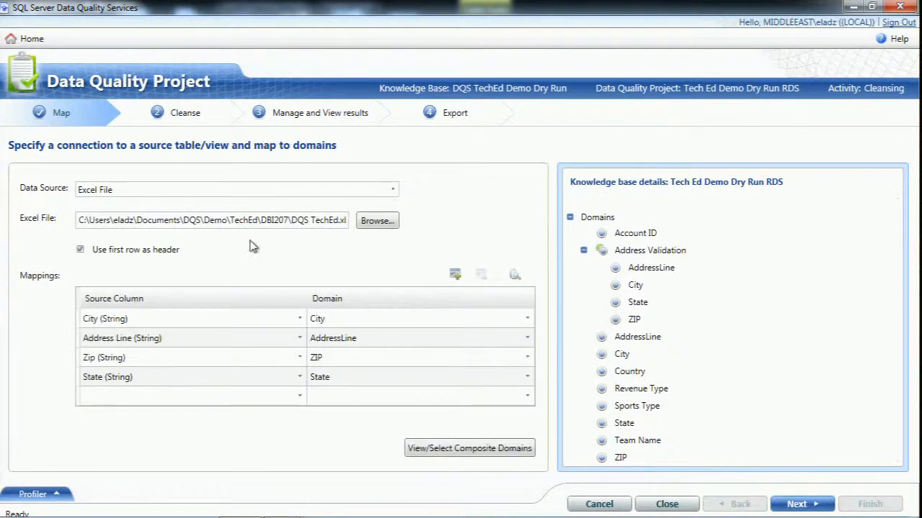
click(667, 504)
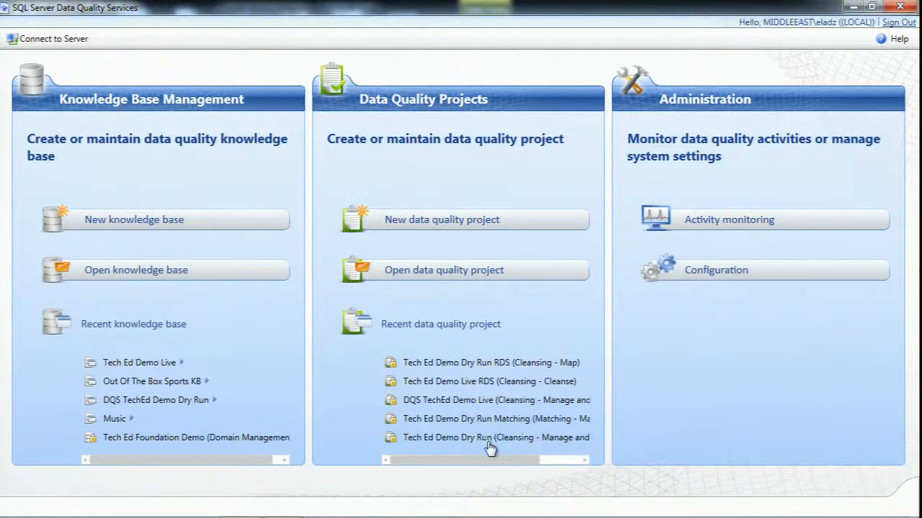
Open the existing TechEd Cleanse Project and display the Validate Address domain in its Manage and View results stage
click(432, 279)
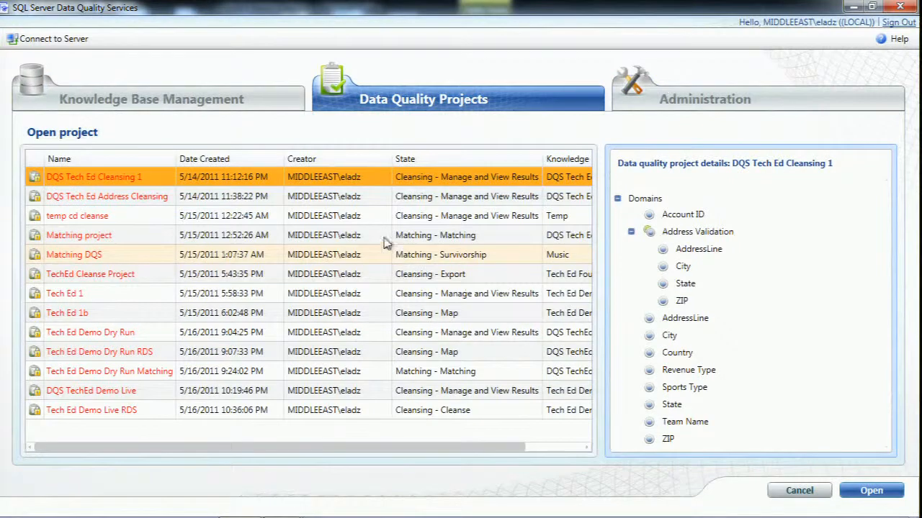
click(164, 273)
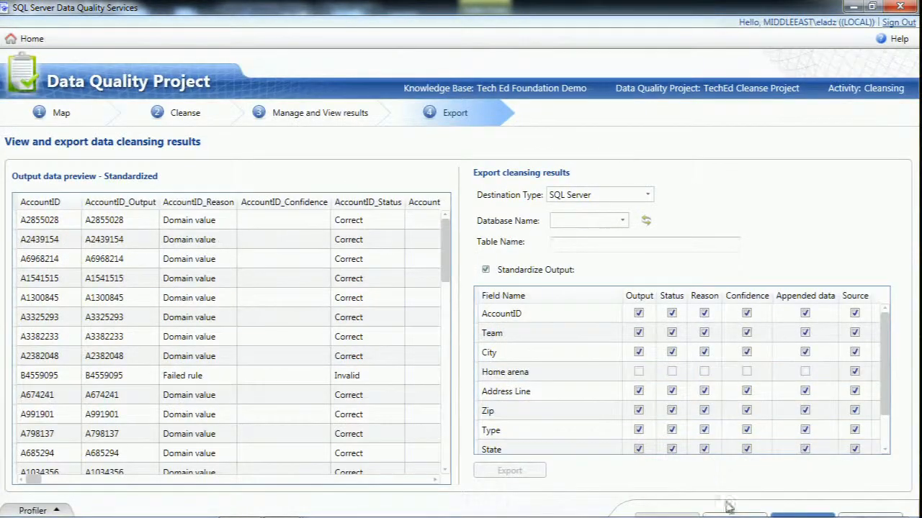
click(725, 515)
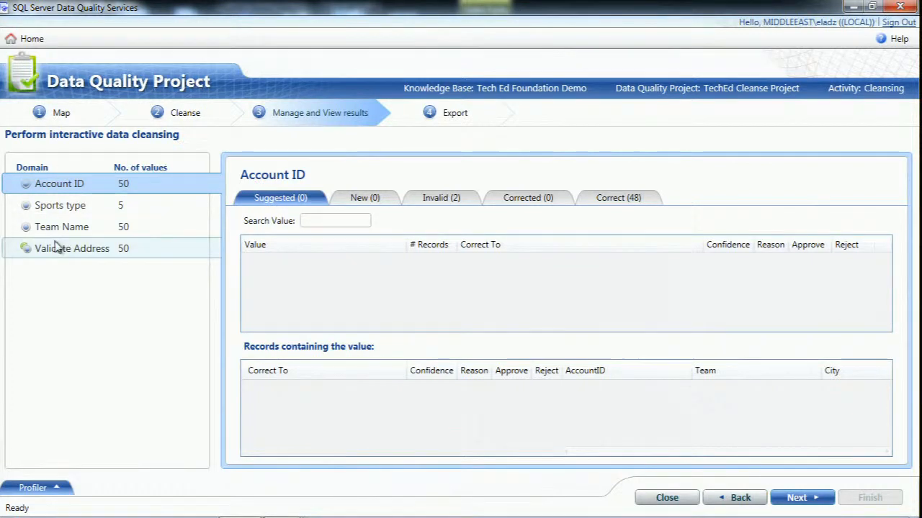
click(189, 252)
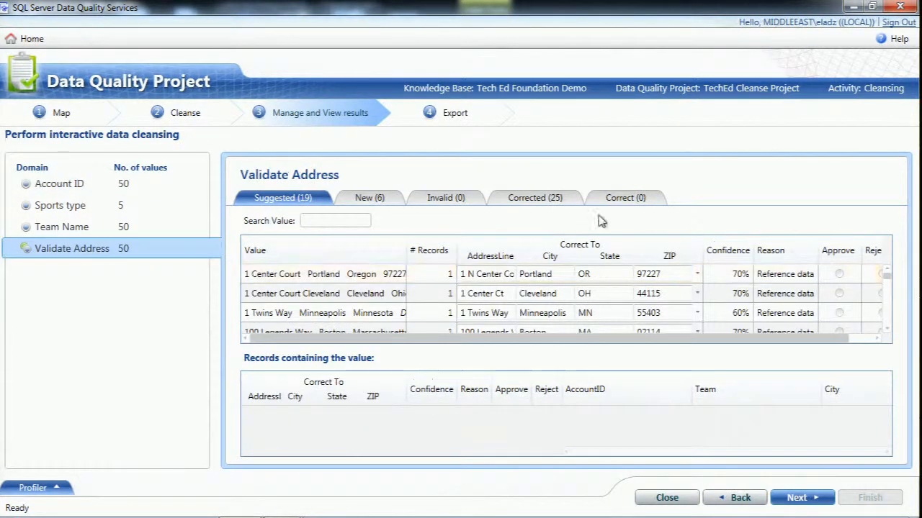
Widen the Value column, examine the suggested corrections for the Portland, Minneapolis and Milwaukee addresses, and close the project
drag(406, 250, 471, 246)
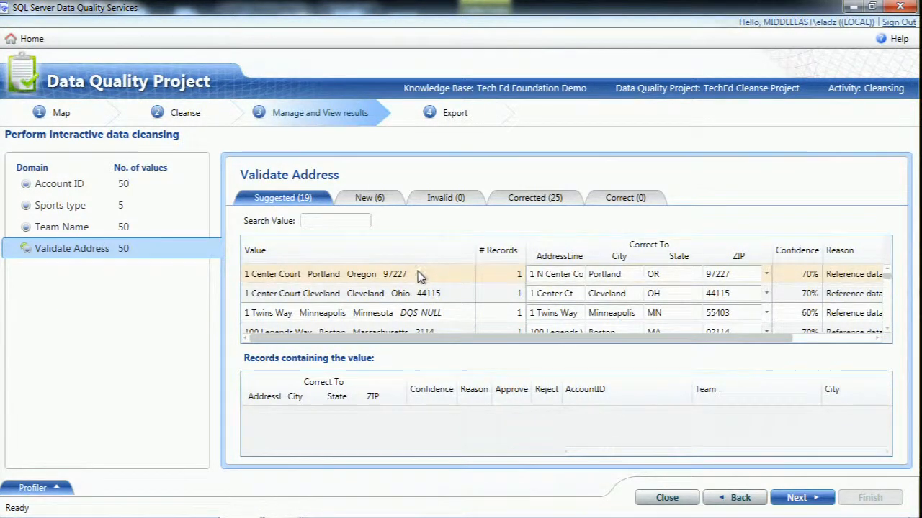
click(540, 274)
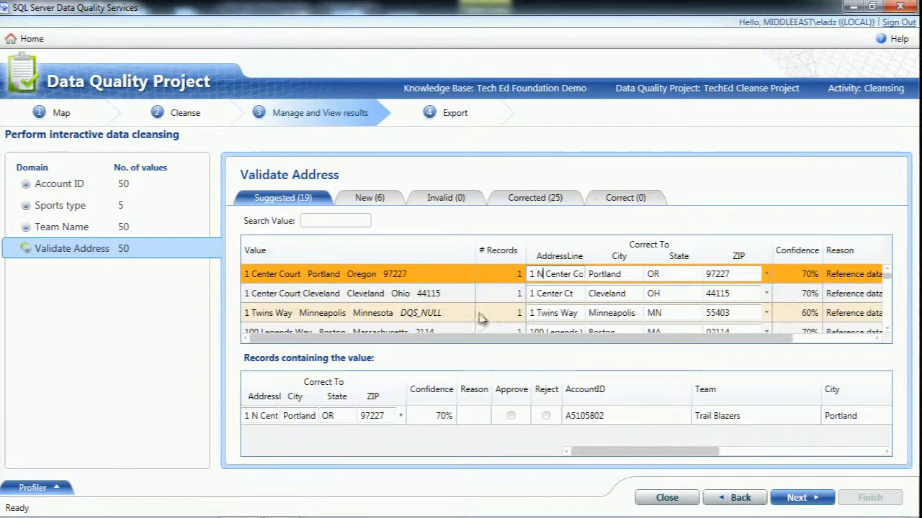
click(443, 317)
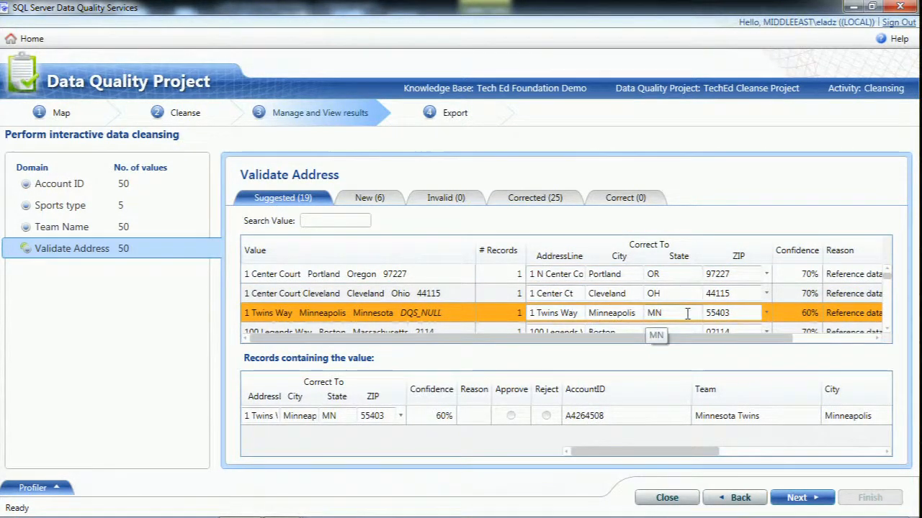
click(725, 312)
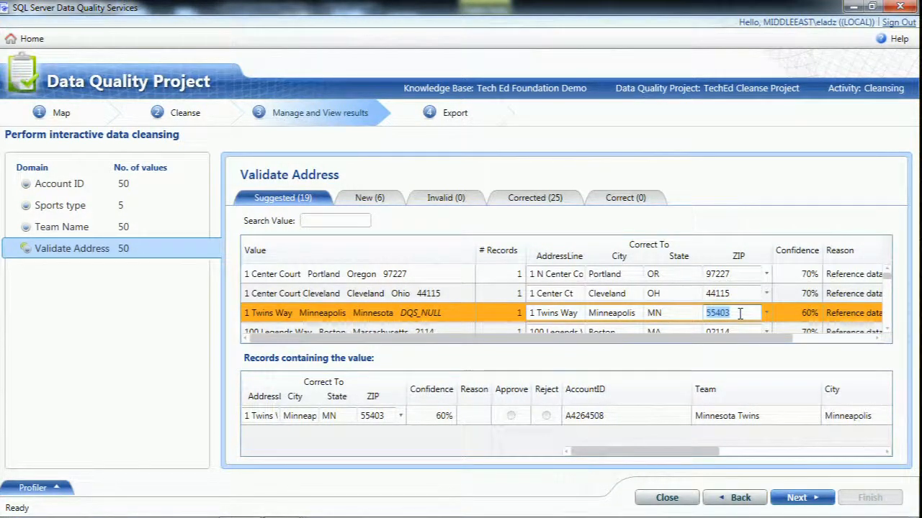
click(889, 332)
click(890, 332)
click(889, 331)
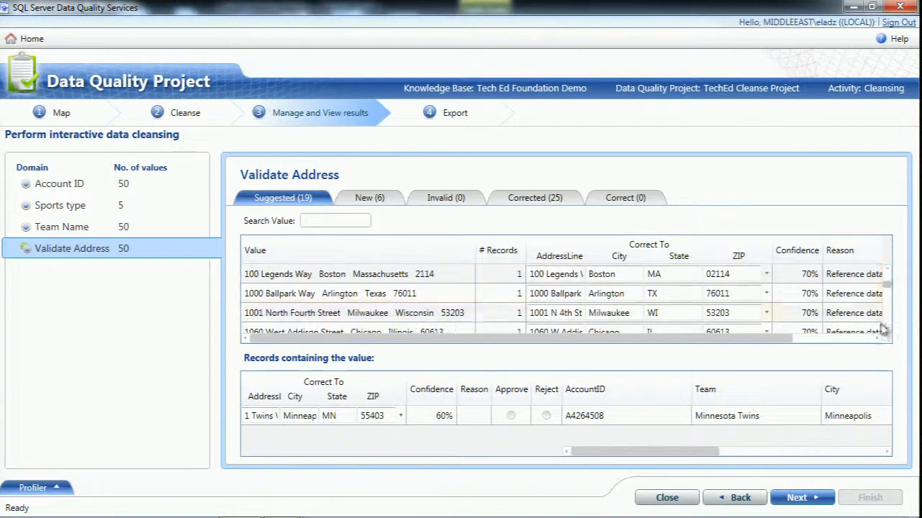
click(449, 317)
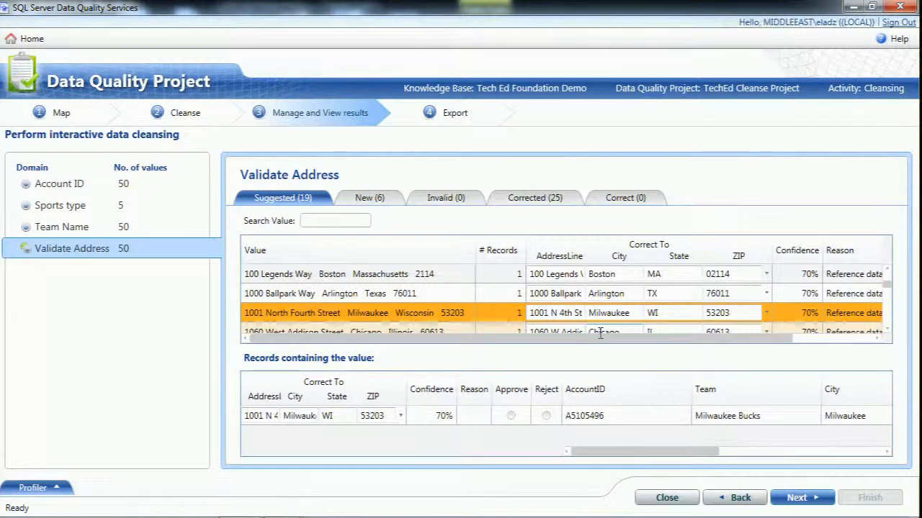
click(667, 497)
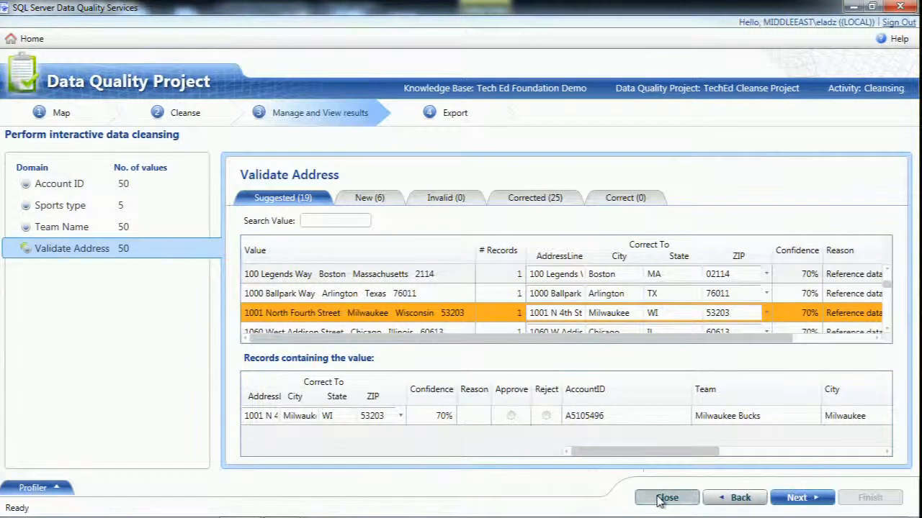